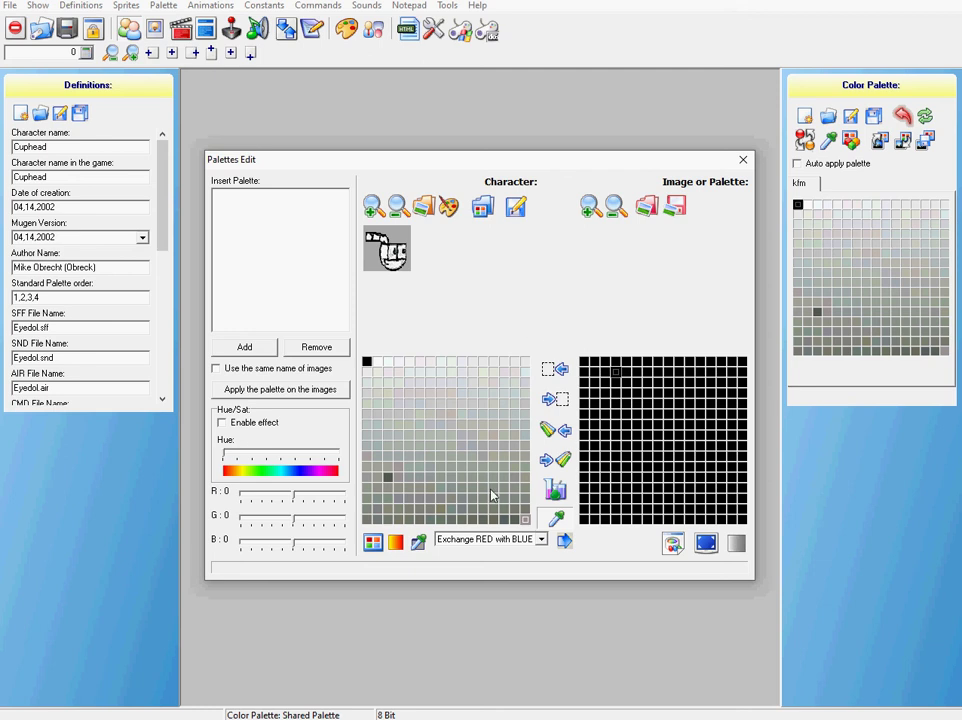
Step: Use Select colors to sample the sprite's grey background, marking that entry in the palette grid
{"action": "left_click", "coordinate": [419, 542]}
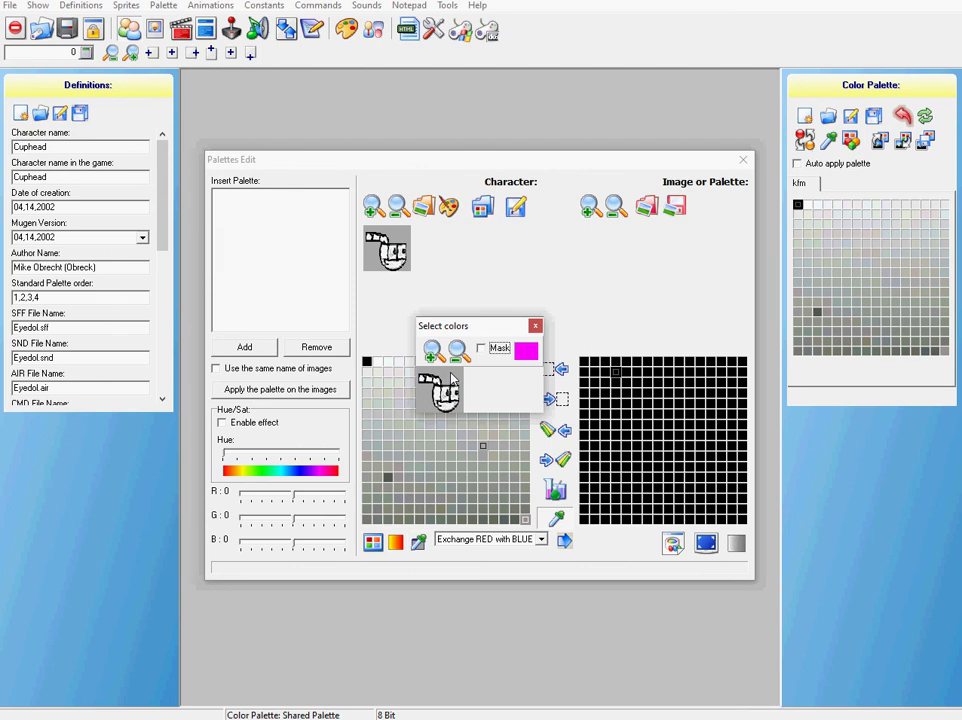
{"action": "left_click", "coordinate": [482, 446]}
{"action": "left_click", "coordinate": [535, 328]}
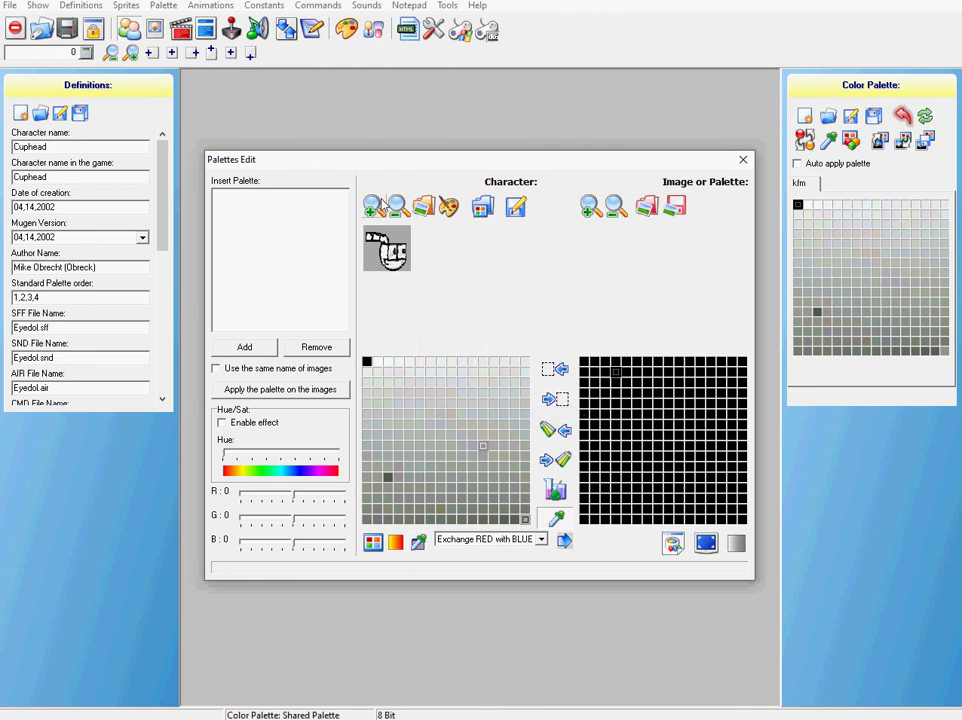
Step: Overwrite the kfm palette file with the edited palette, then close Palettes Edit
{"action": "left_click", "coordinate": [517, 208]}
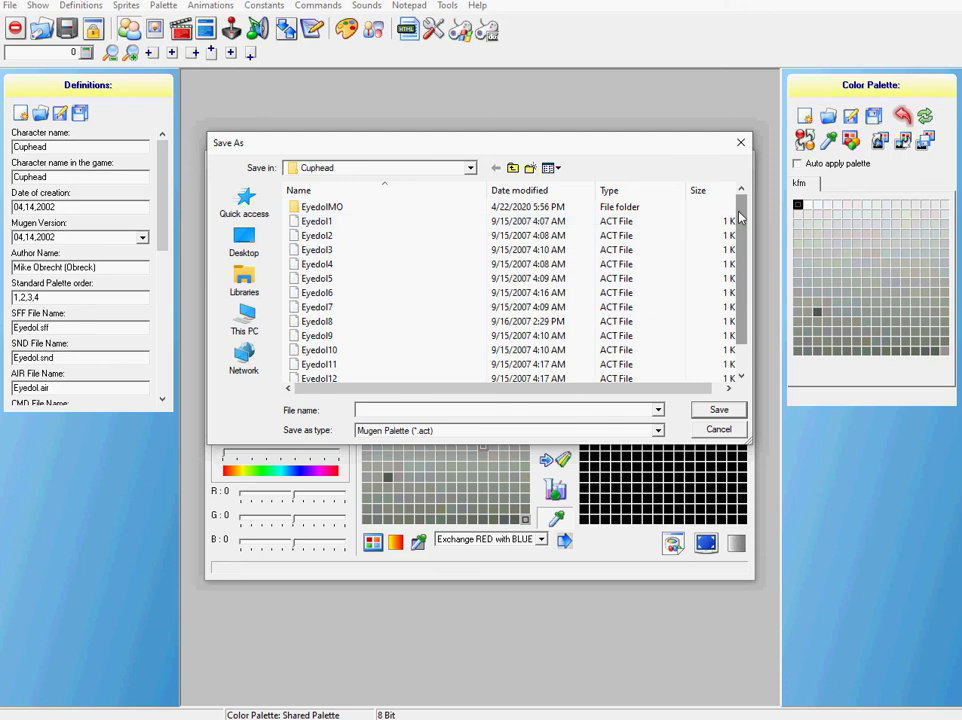
{"action": "scroll", "coordinate": [744, 323], "scroll_direction": "down", "scroll_amount": 1}
{"action": "left_click", "coordinate": [310, 365]}
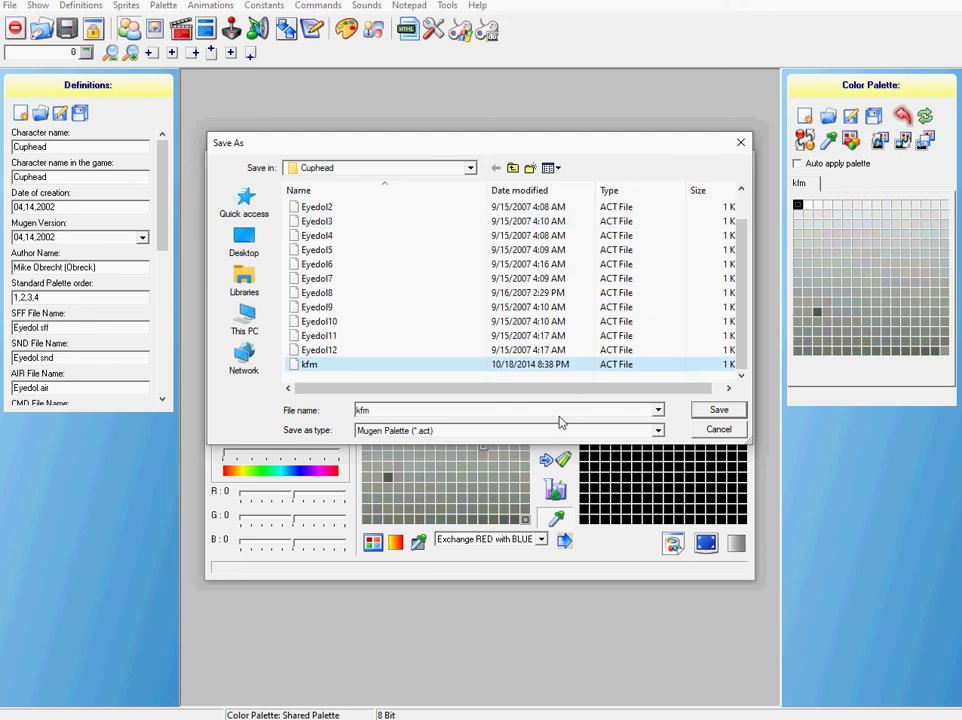
{"action": "left_click", "coordinate": [730, 409]}
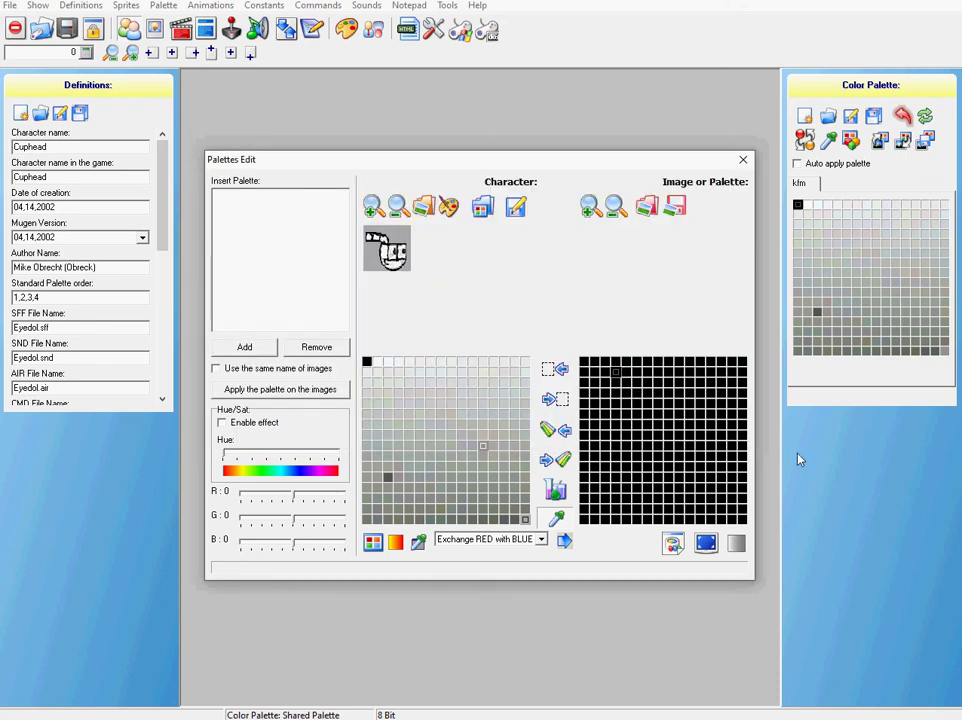
{"action": "left_click", "coordinate": [743, 159]}
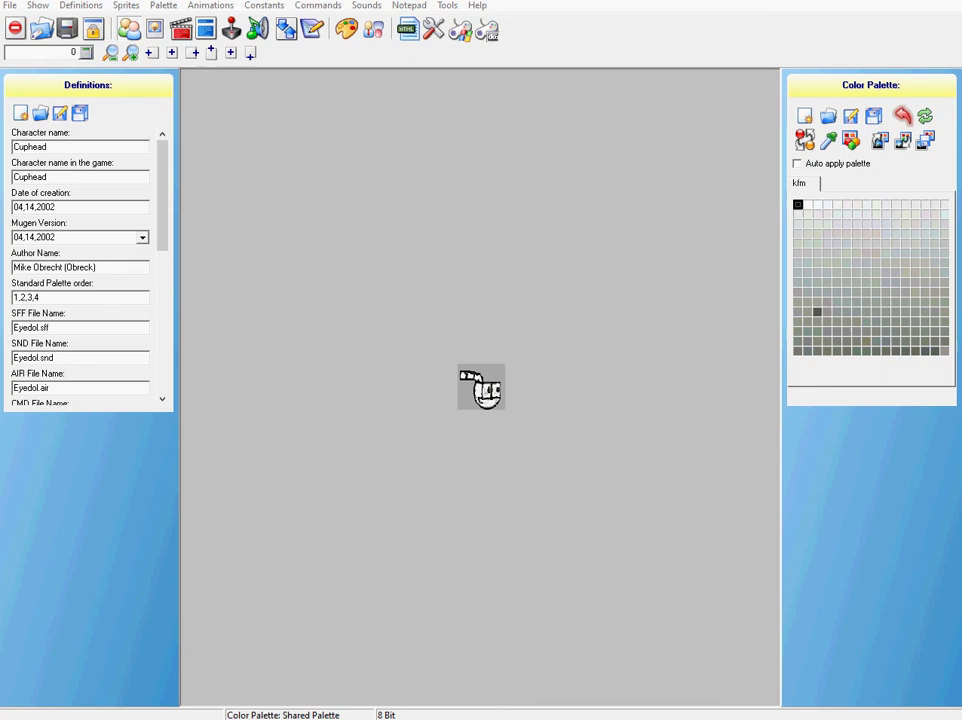
Step: Quit Fighter Factory Classic and bring the File Explorer window back up
{"action": "left_click", "coordinate": [15, 28]}
{"action": "left_click", "coordinate": [447, 389]}
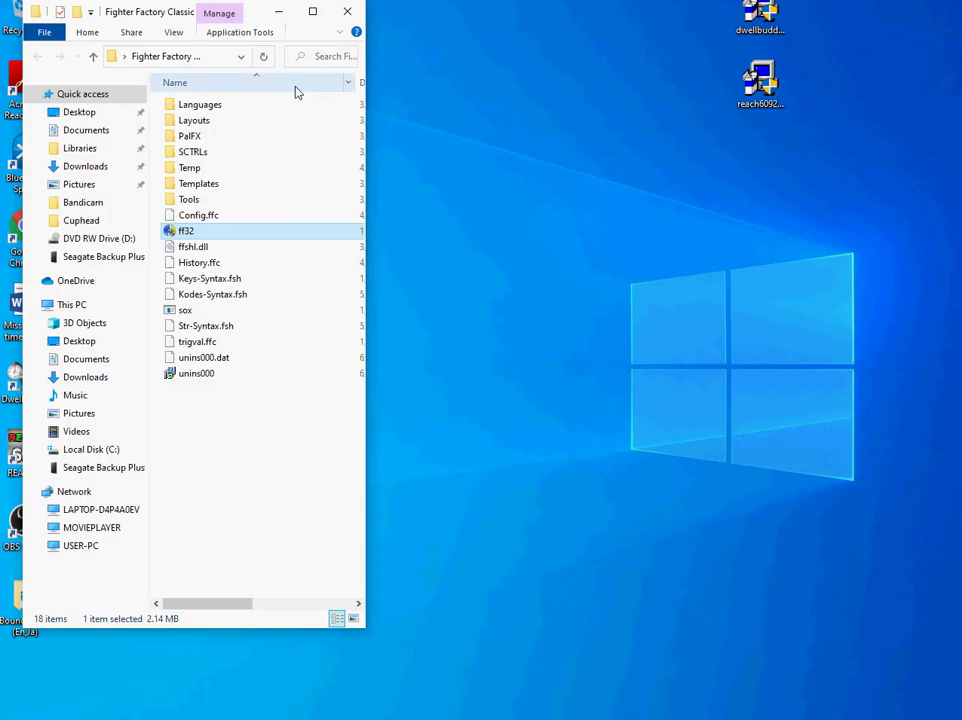
{"action": "left_click", "coordinate": [275, 11]}
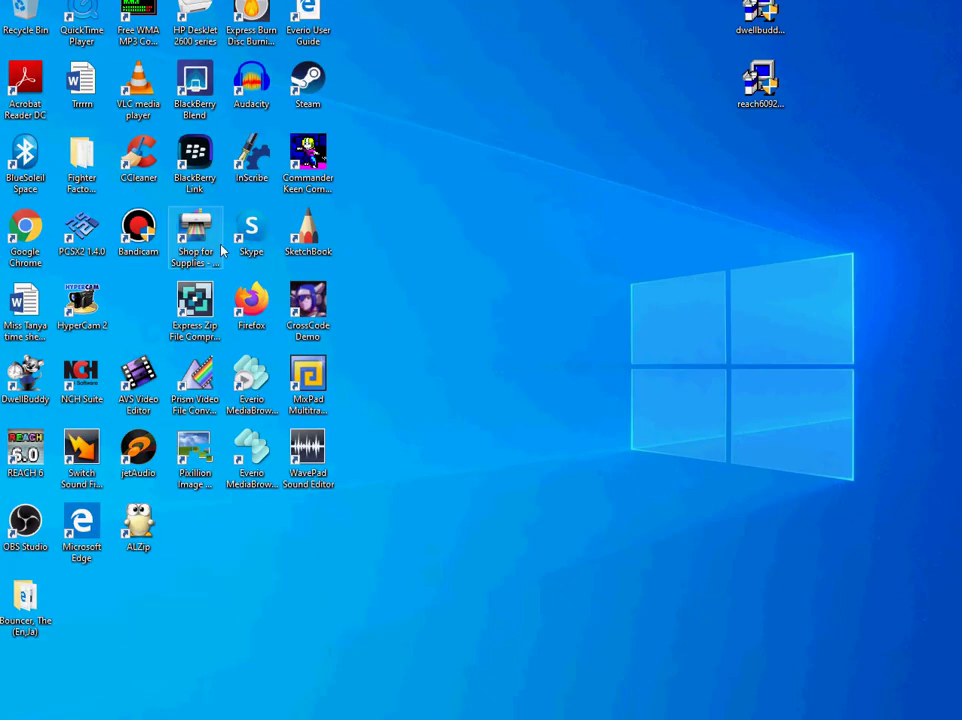
{"action": "left_click", "coordinate": [455, 716]}
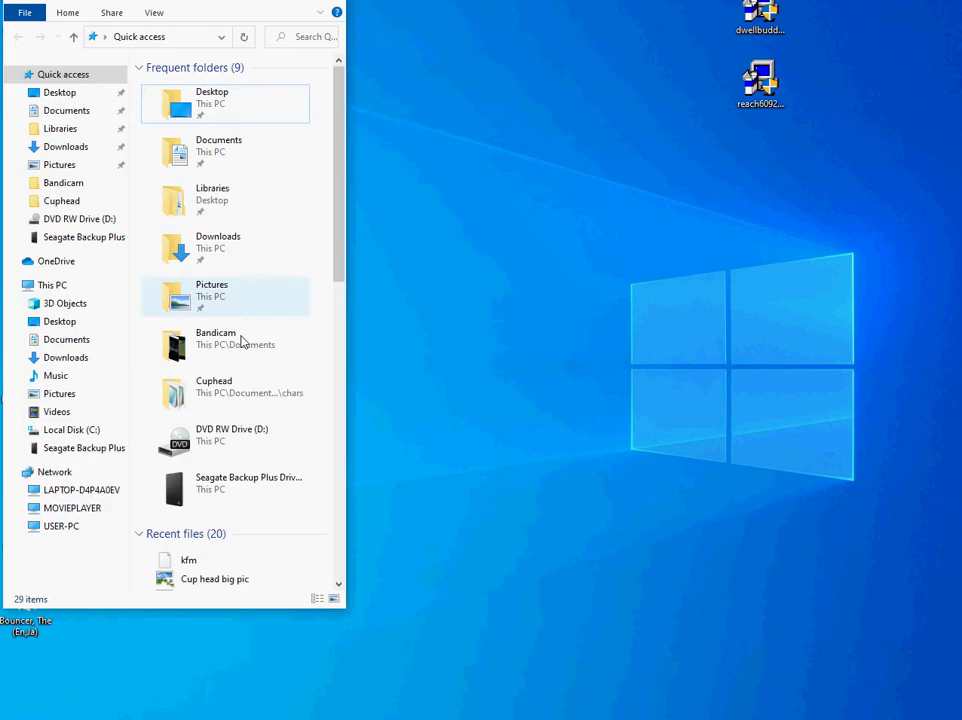
Step: Open Documents > mugen and launch mugen.exe
{"action": "double_click", "coordinate": [216, 160]}
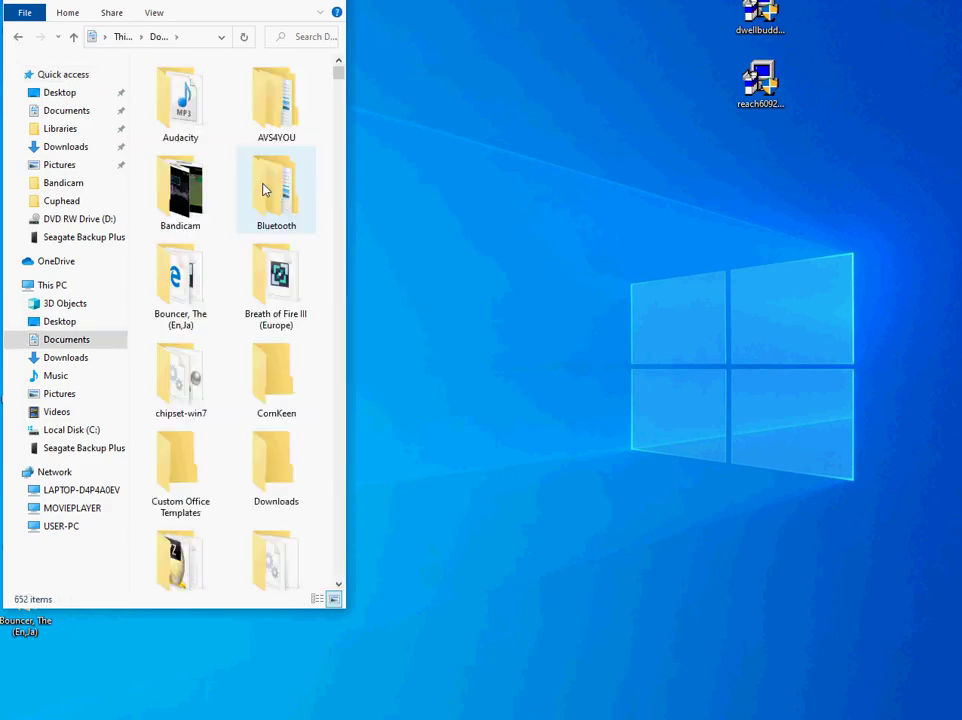
{"action": "scroll", "coordinate": [323, 397], "scroll_direction": "down", "scroll_amount": 15}
{"action": "scroll", "coordinate": [318, 391], "scroll_direction": "down", "scroll_amount": 5}
{"action": "scroll", "coordinate": [318, 391], "scroll_direction": "up", "scroll_amount": 5}
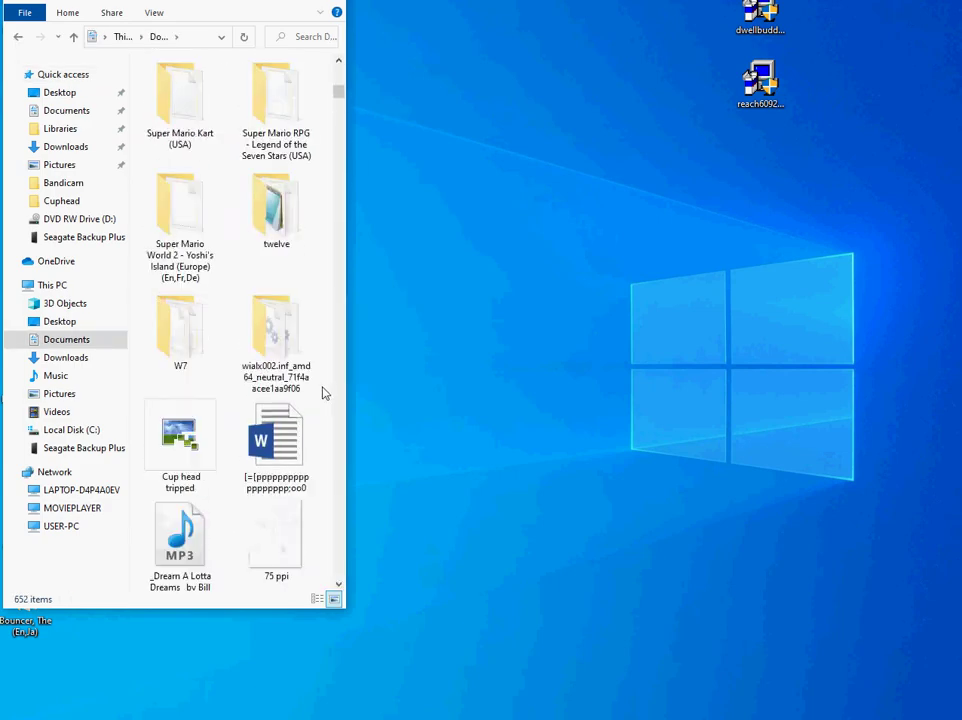
{"action": "scroll", "coordinate": [317, 390], "scroll_direction": "up", "scroll_amount": 3}
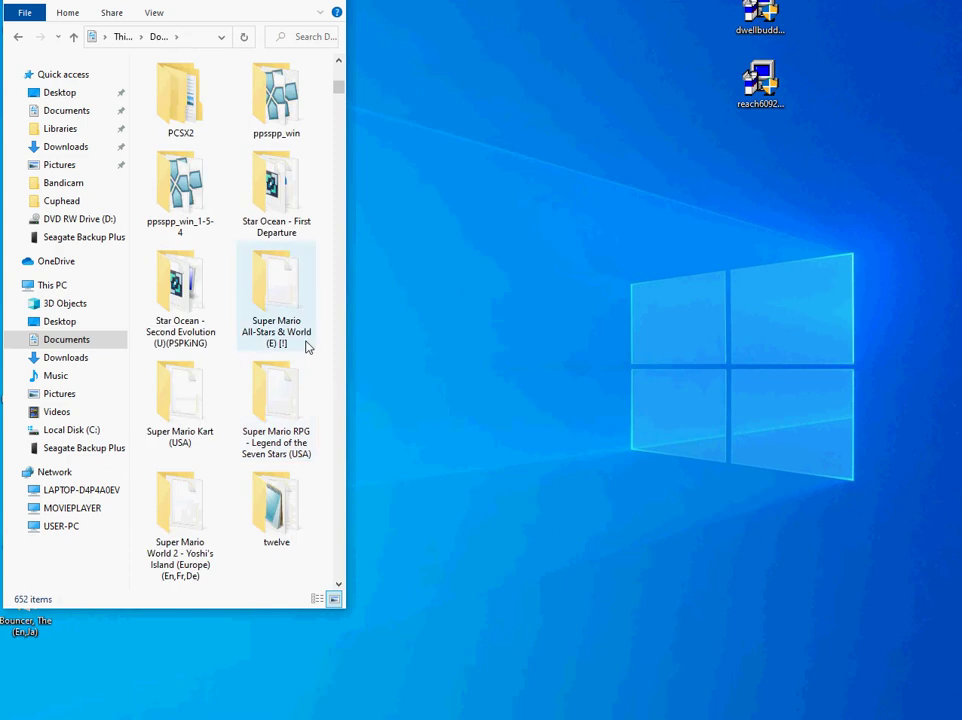
{"action": "scroll", "coordinate": [296, 388], "scroll_direction": "up", "scroll_amount": 3}
{"action": "double_click", "coordinate": [274, 318]}
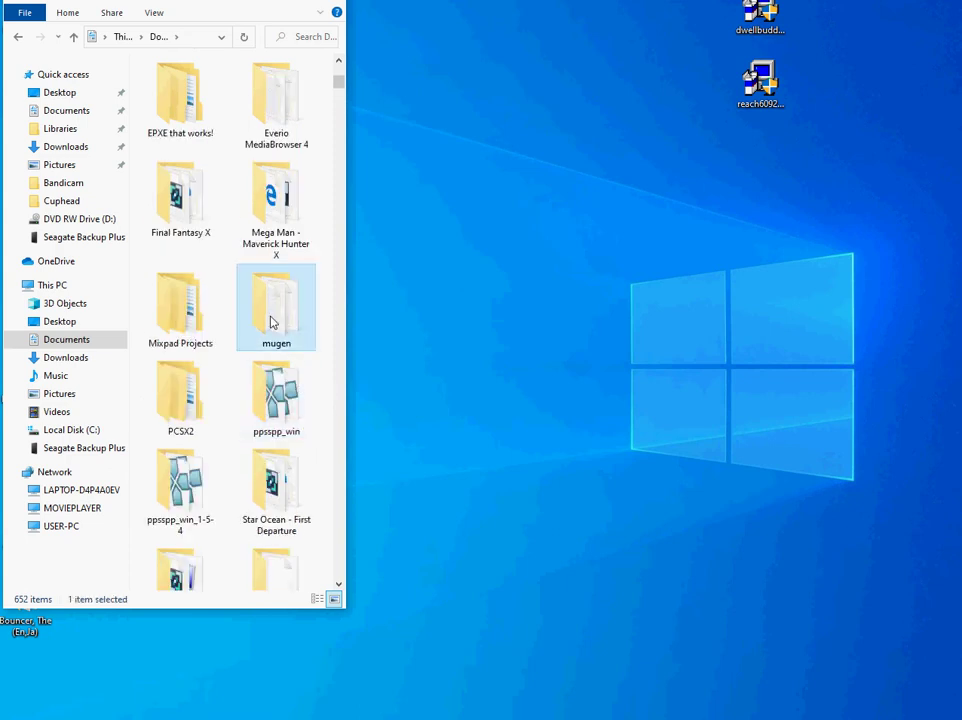
{"action": "double_click", "coordinate": [193, 275]}
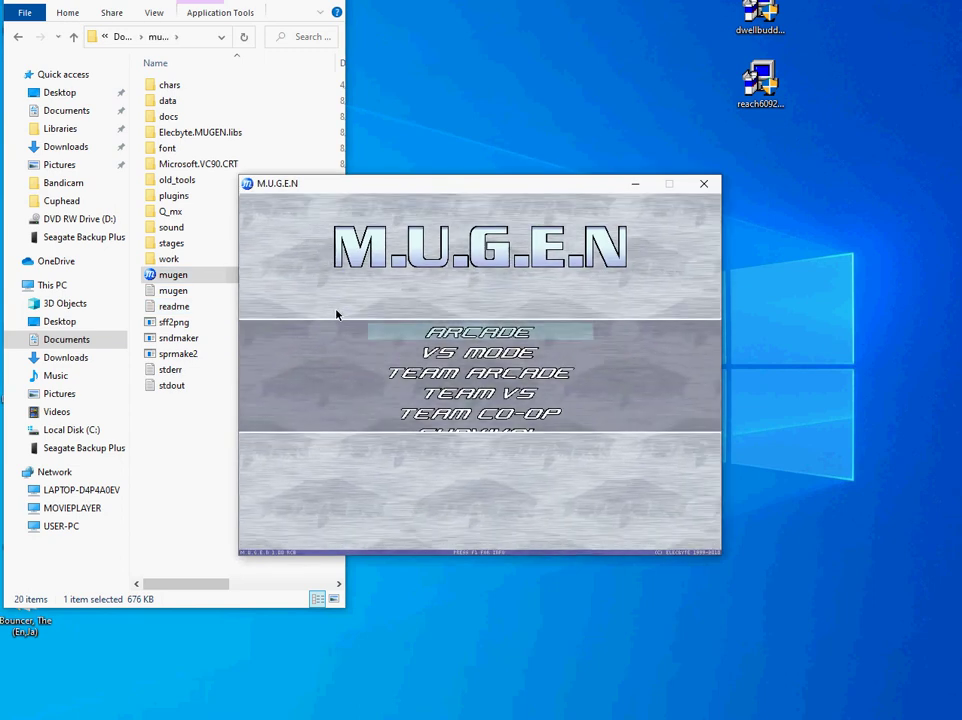
Step: Open Watch mode's character select to view the Cuphead portrait, then return to the main menu
{"action": "key", "text": "Down"}
{"action": "key", "text": "Down"}
{"action": "key", "text": "Down"}
{"action": "key", "text": "Down"}
{"action": "key", "text": "Down"}
{"action": "key", "text": "Down"}
{"action": "key", "text": "Down"}
{"action": "key", "text": "Down"}
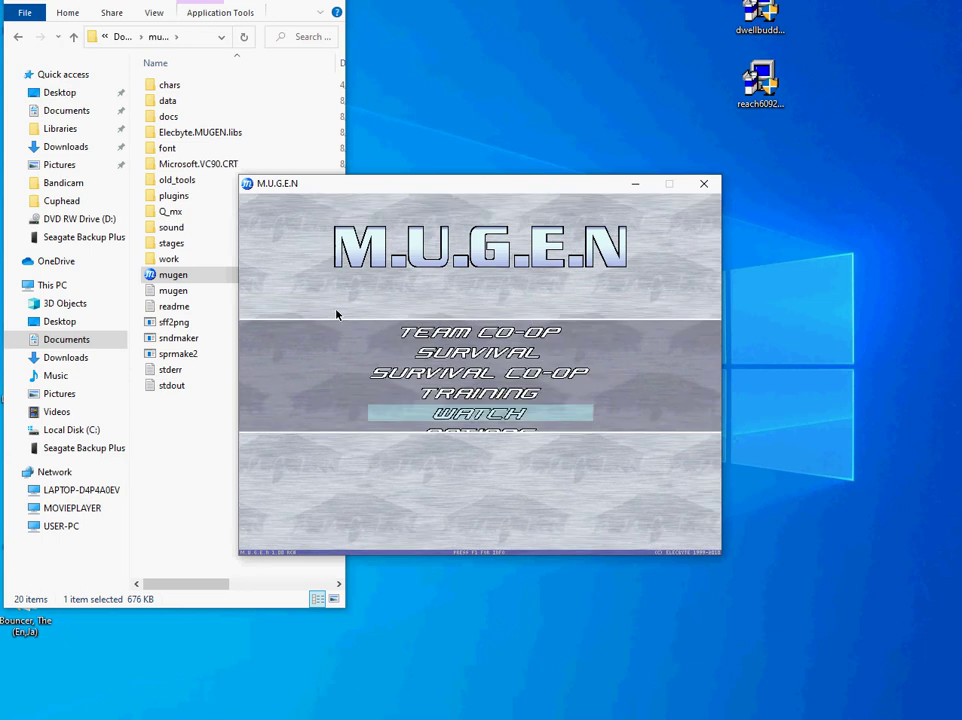
{"action": "key", "text": "Return"}
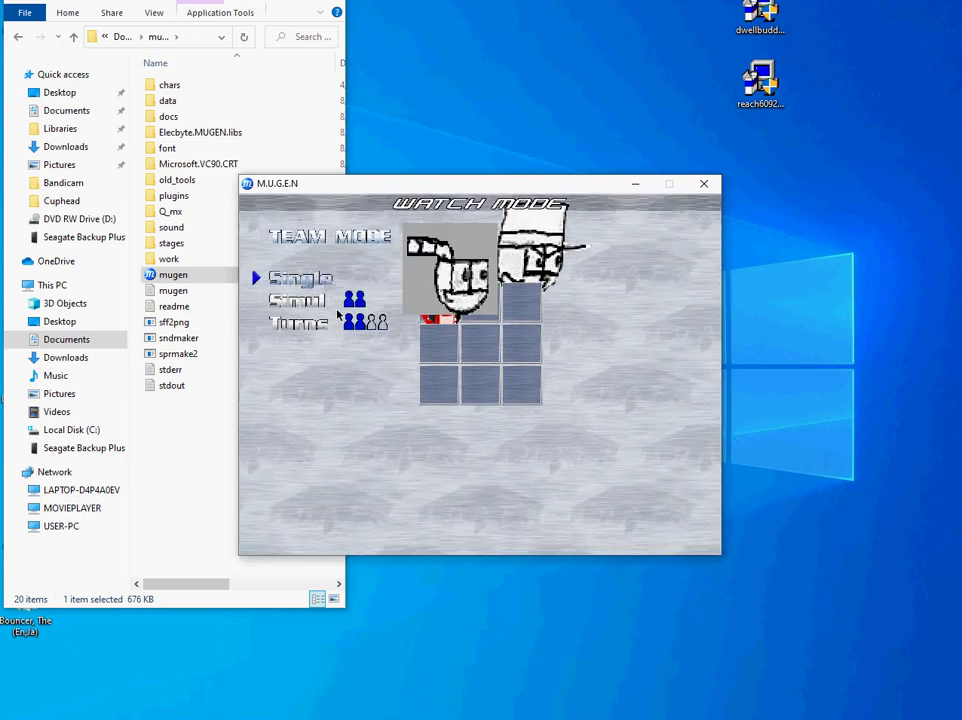
{"action": "key", "text": "Escape"}
{"action": "key", "text": "Escape"}
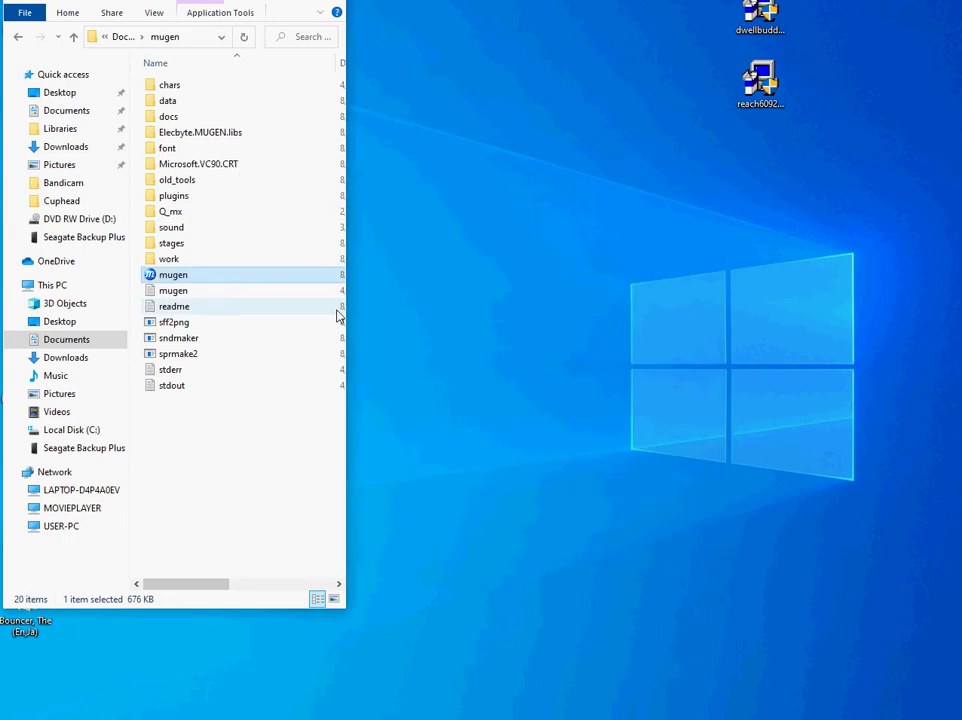
Step: Close Explorer, start Fighter Factory Classic and reopen Cuphead.def from the recent files list
{"action": "key", "text": "alt+F4"}
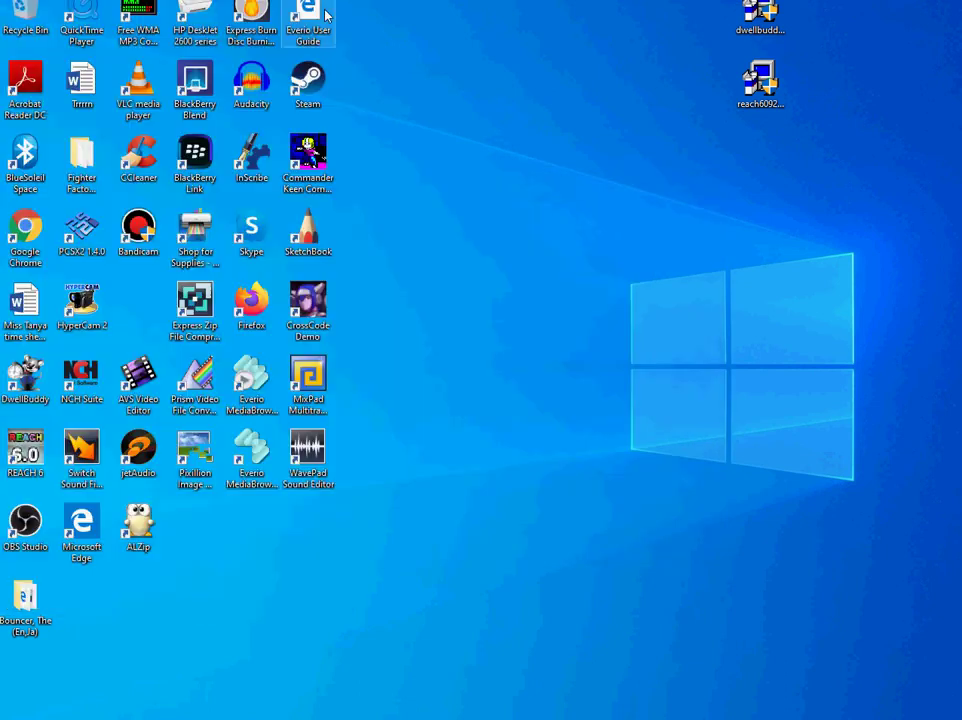
{"action": "double_click", "coordinate": [99, 163]}
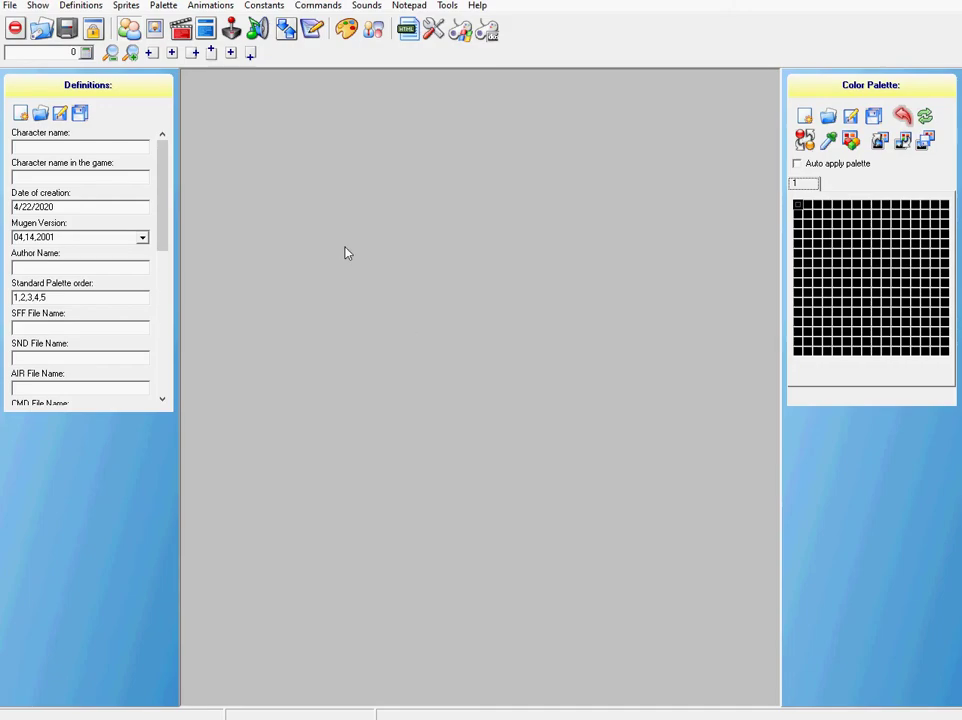
{"action": "left_click", "coordinate": [16, 8]}
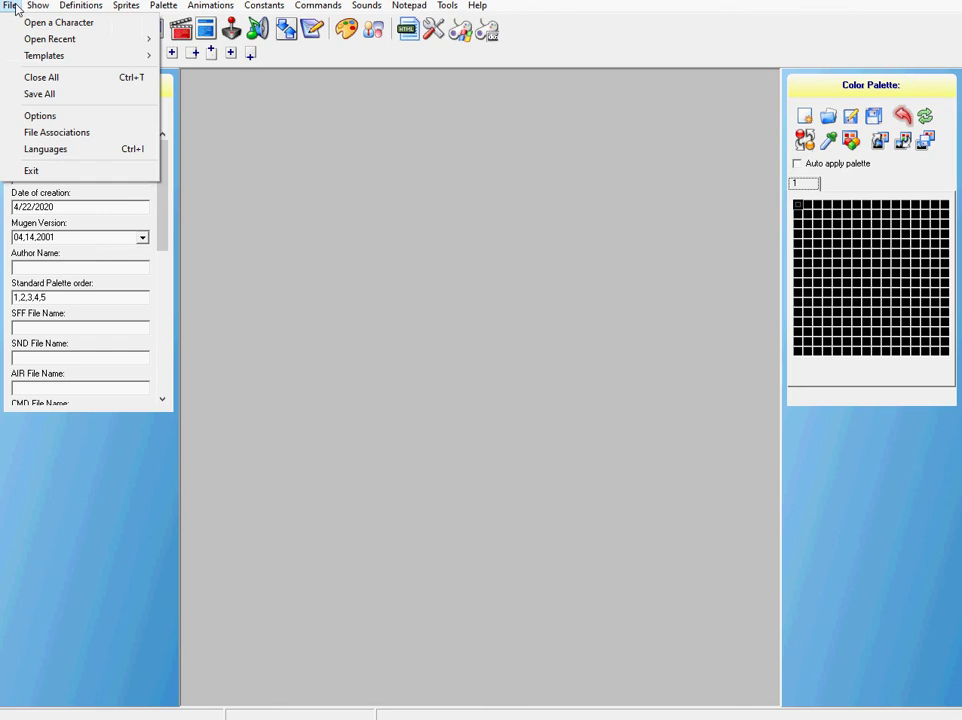
{"action": "mouse_move", "coordinate": [52, 39]}
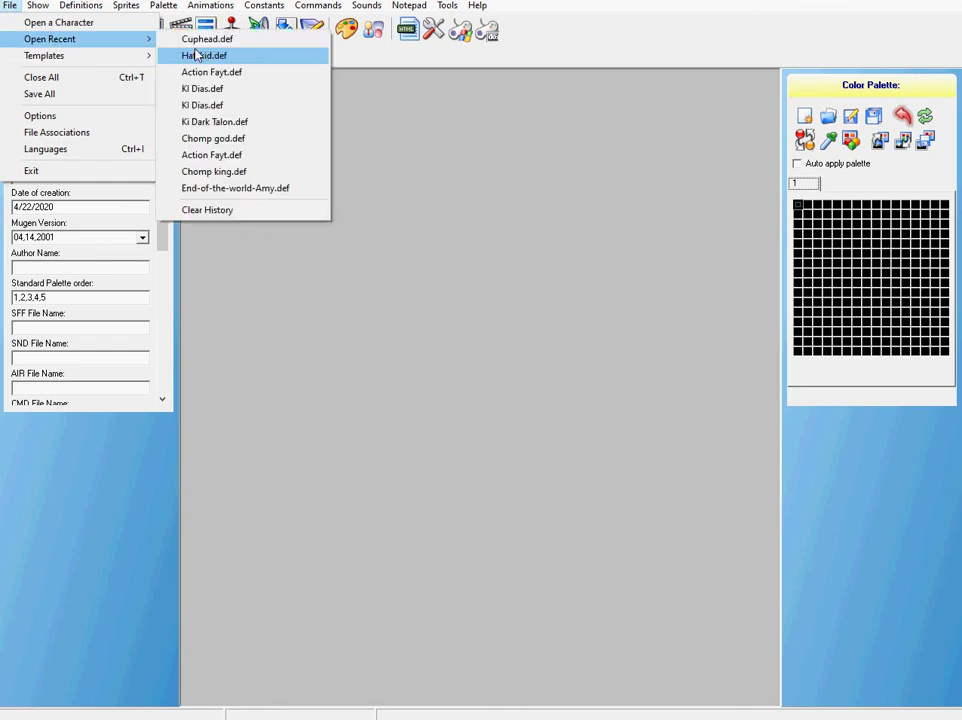
{"action": "left_click", "coordinate": [235, 54]}
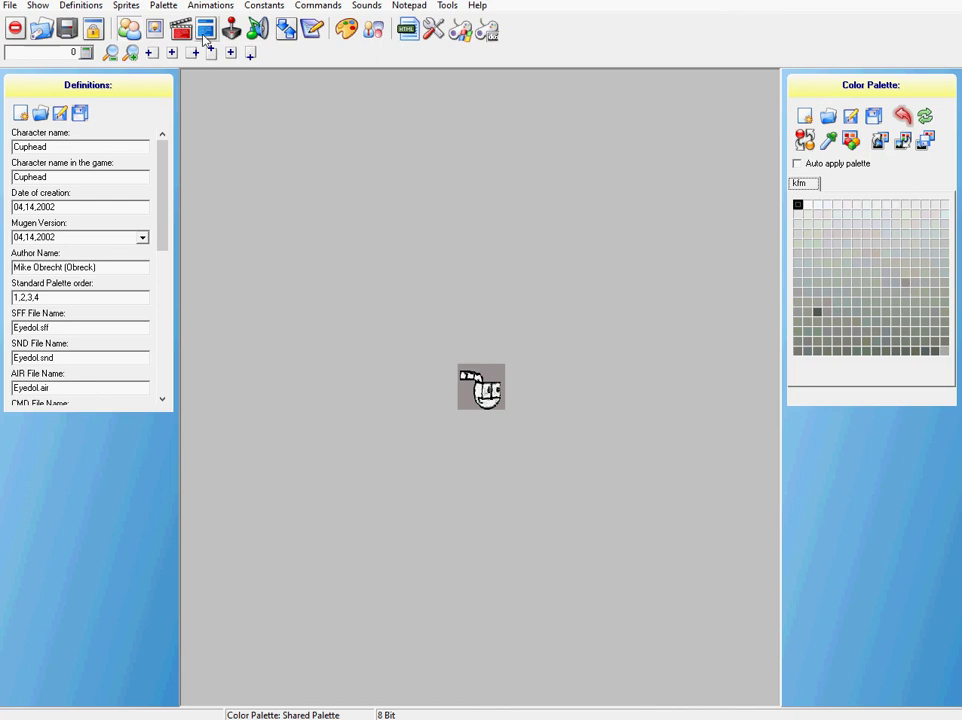
Step: Show the sprite list, cancel the PCX image browser, and bring up Palettes Edit
{"action": "left_click", "coordinate": [154, 32]}
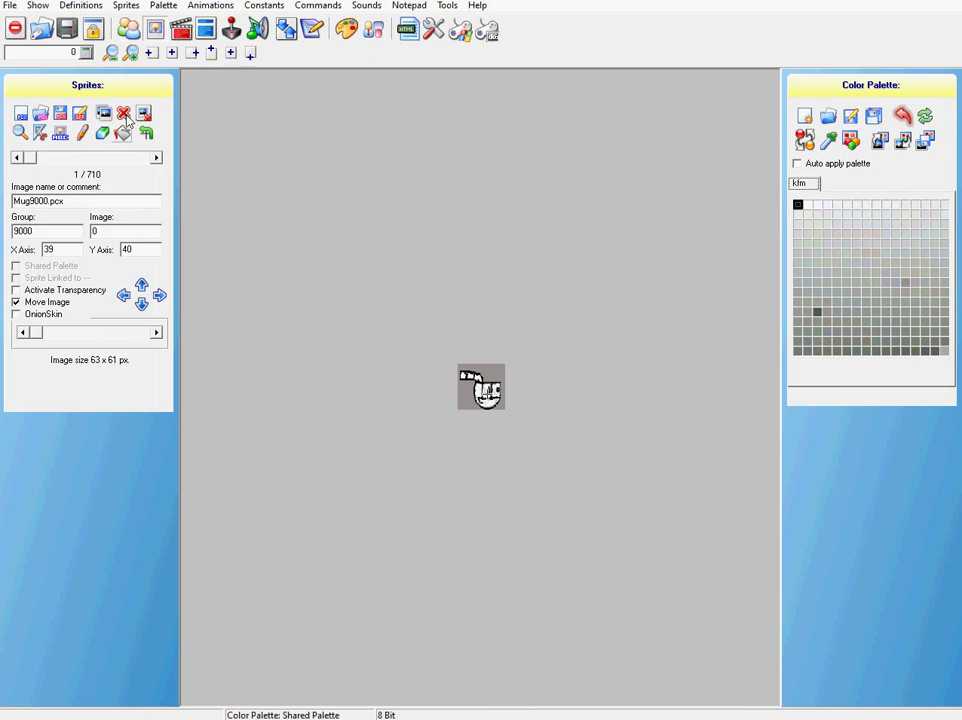
{"action": "left_click", "coordinate": [65, 113]}
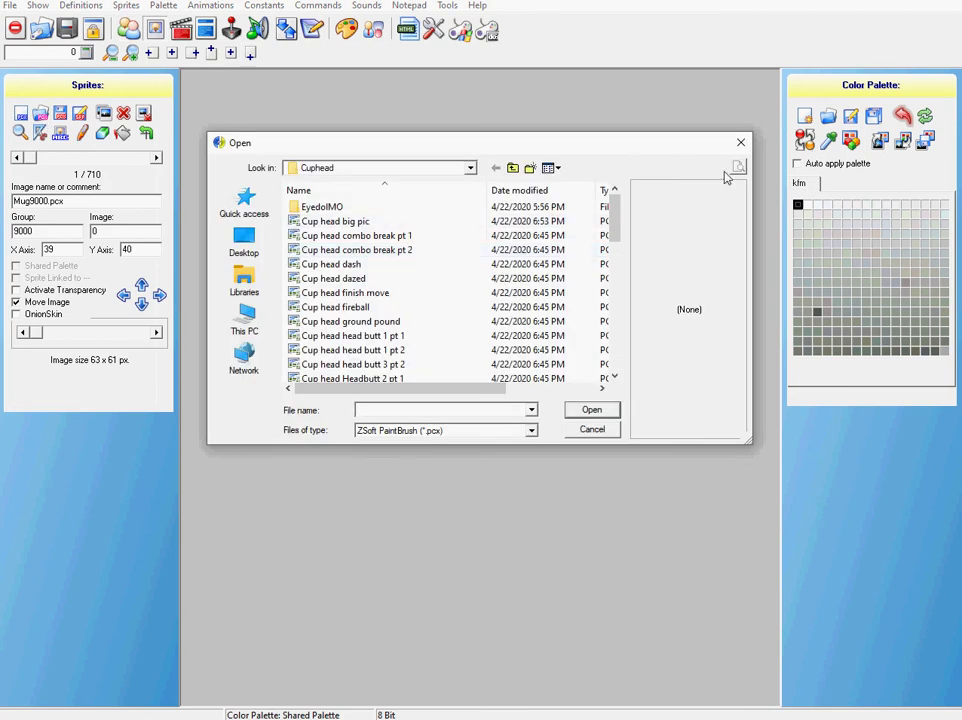
{"action": "left_click", "coordinate": [743, 143]}
{"action": "left_click", "coordinate": [237, 24]}
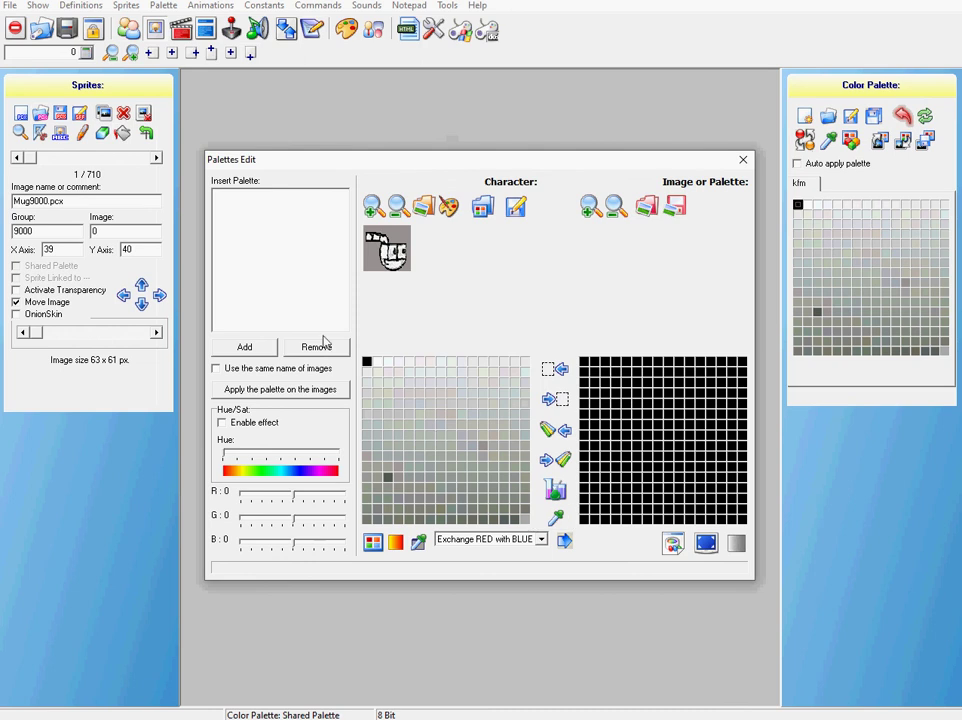
Step: Load all the Cuphead PCX images into the palette editor's image list
{"action": "left_click", "coordinate": [249, 346]}
{"action": "left_click_drag", "start_coordinate": [300, 221], "coordinate": [466, 440]}
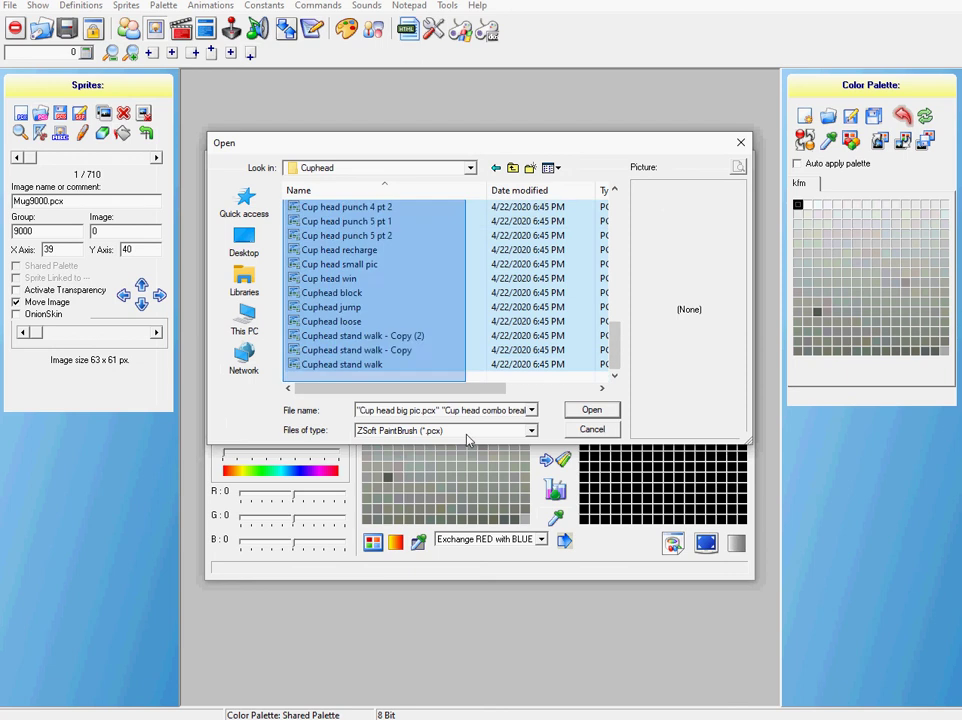
{"action": "left_click", "coordinate": [587, 411]}
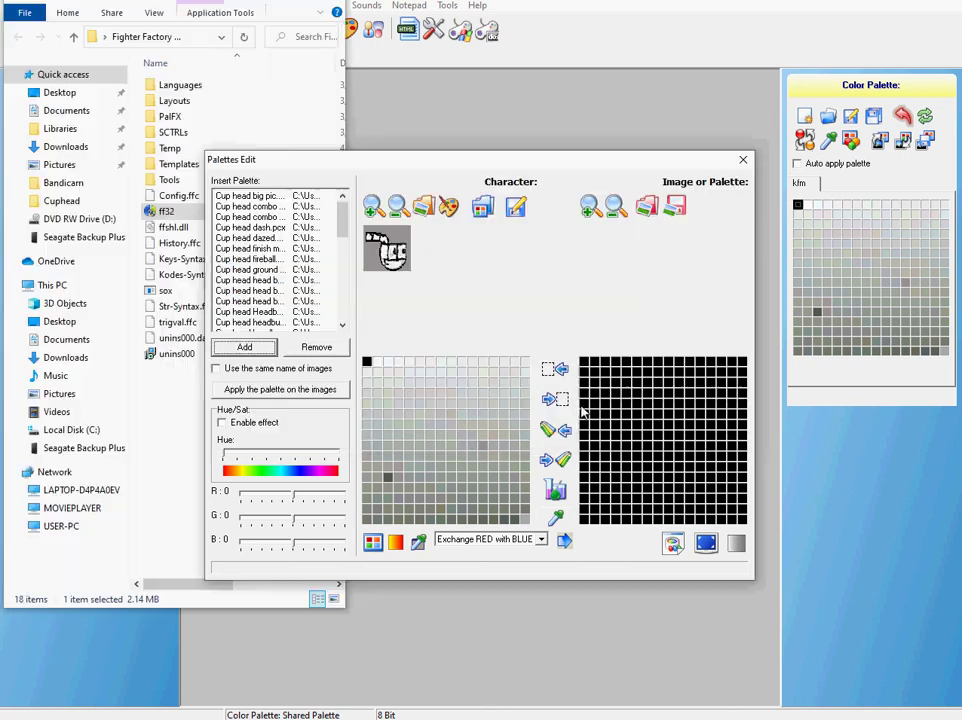
Step: Apply the palette keeping the original image names, saving it as Cupheadpal.pcx
{"action": "left_click", "coordinate": [216, 368]}
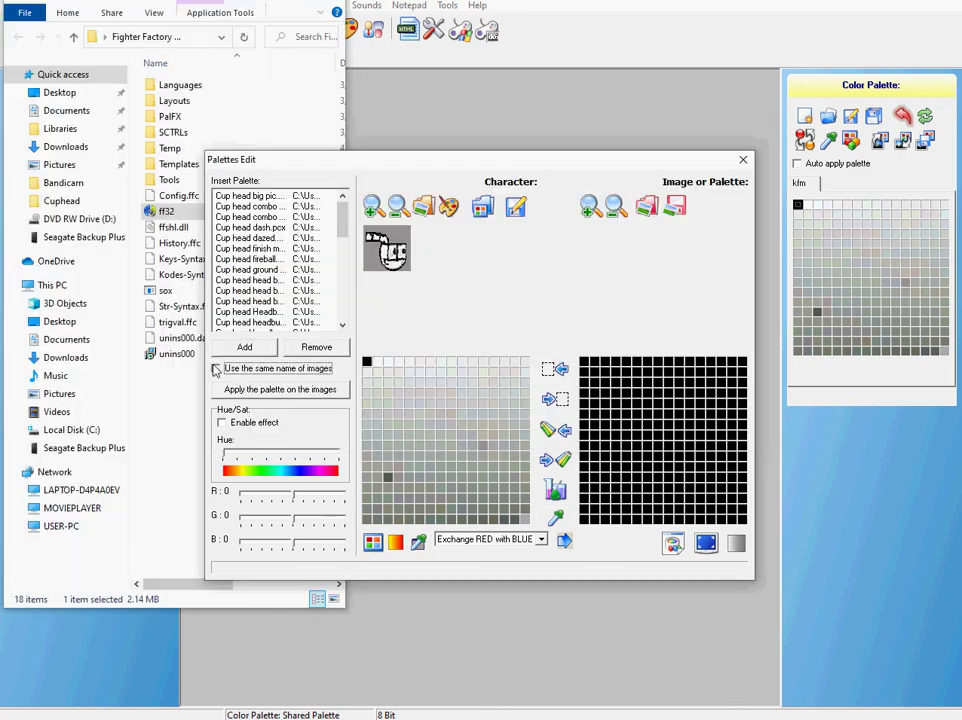
{"action": "left_click", "coordinate": [314, 390]}
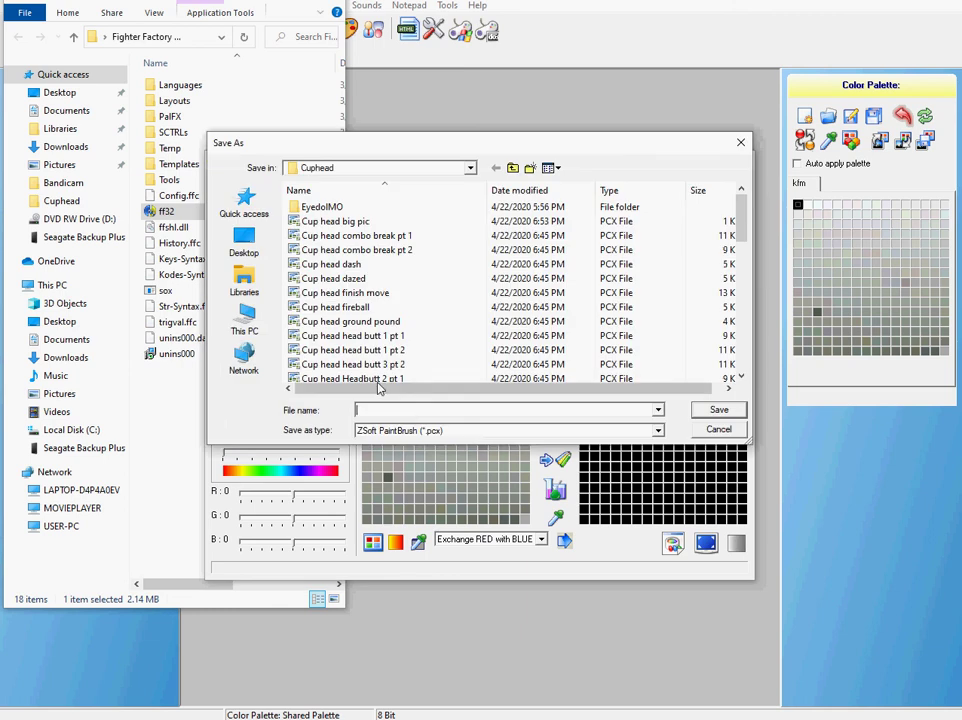
{"action": "type", "text": "Cu"}
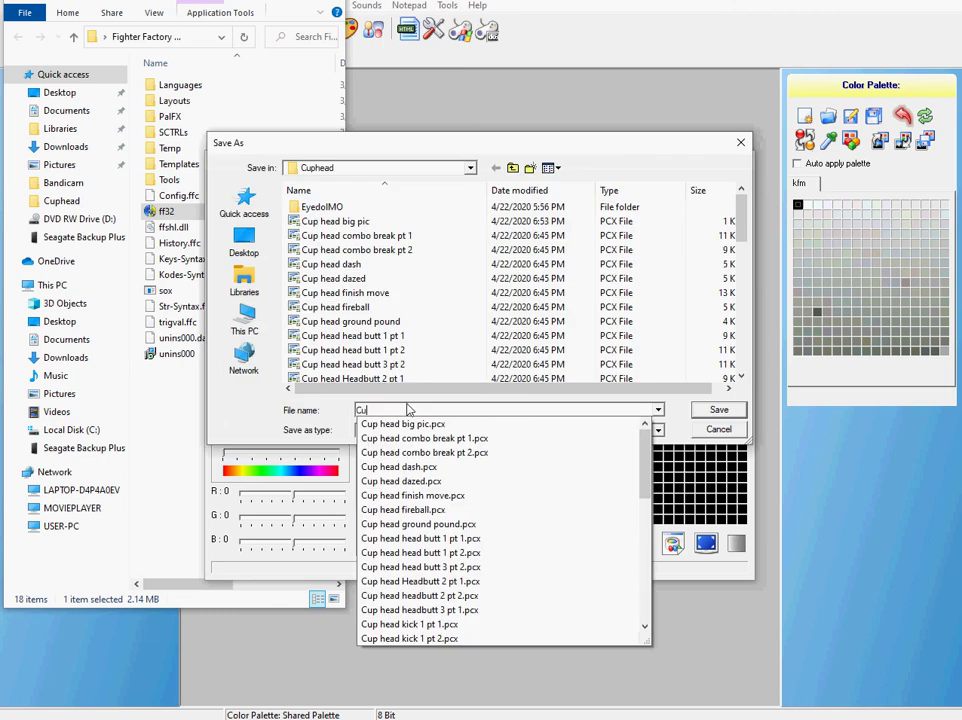
{"action": "type", "text": "phead"}
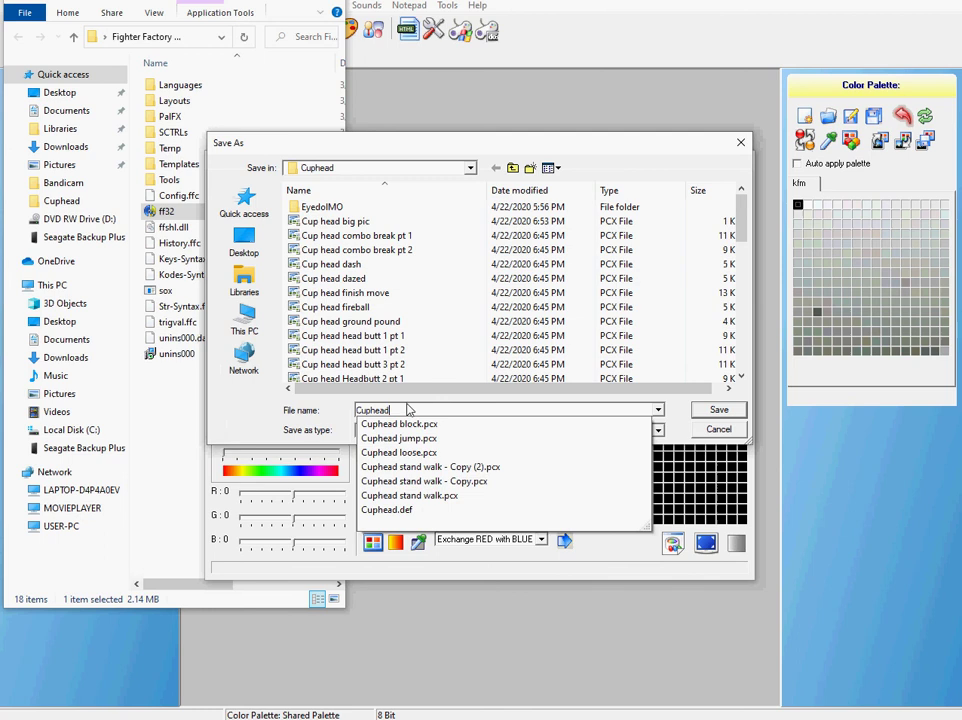
{"action": "type", "text": "pal.p"}
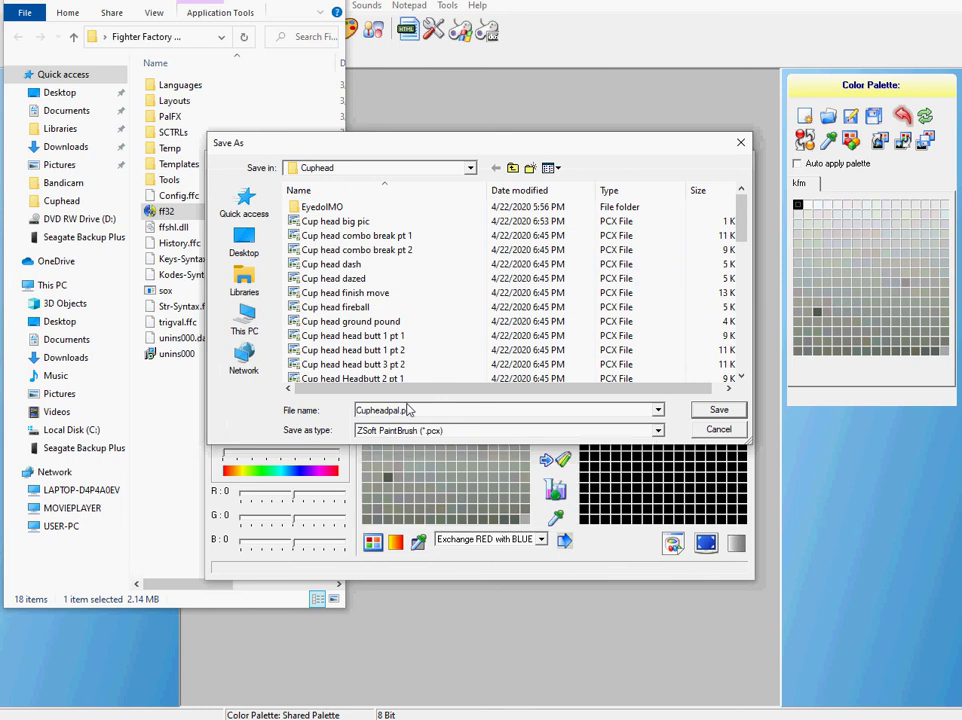
{"action": "type", "text": "cx"}
{"action": "left_click", "coordinate": [706, 412]}
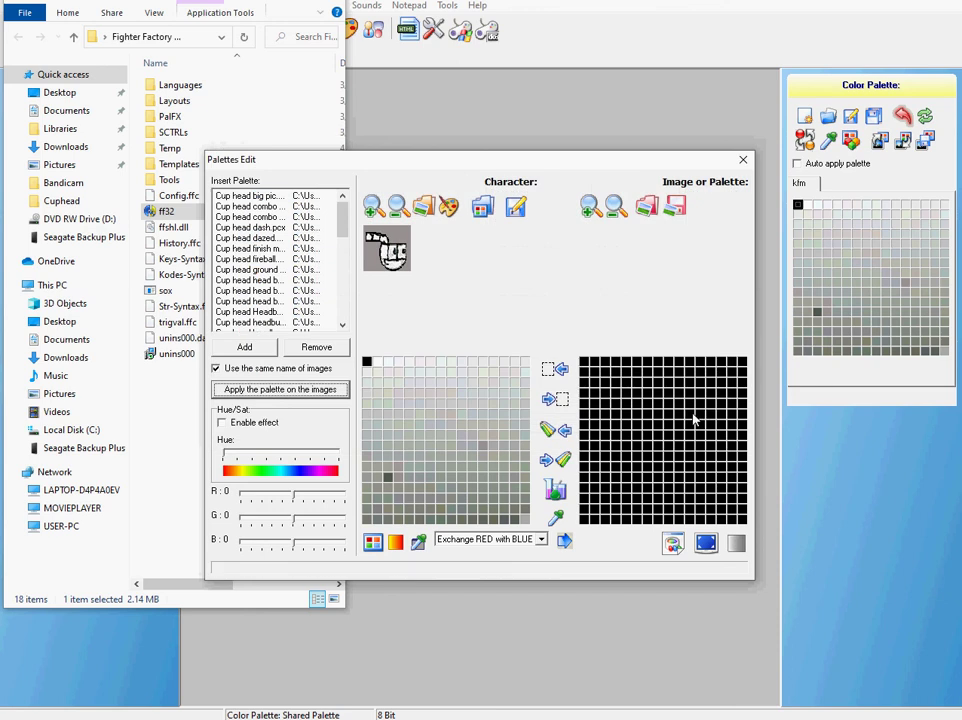
Step: Close the palette editor and replace sprite 1 with the Cup head small pic image
{"action": "left_click", "coordinate": [741, 163]}
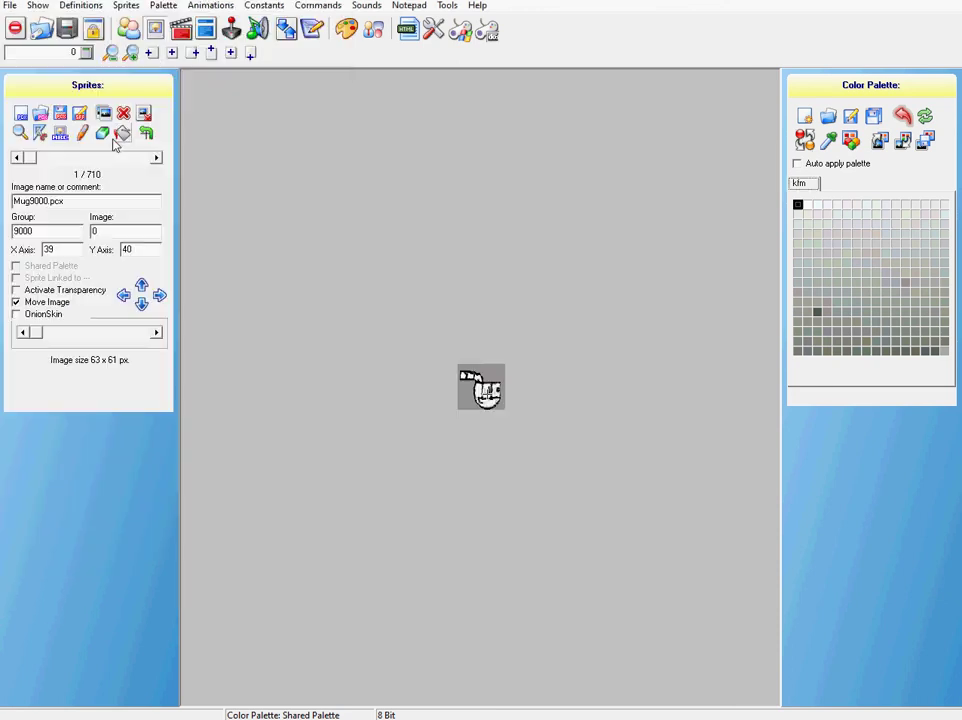
{"action": "left_click", "coordinate": [41, 114]}
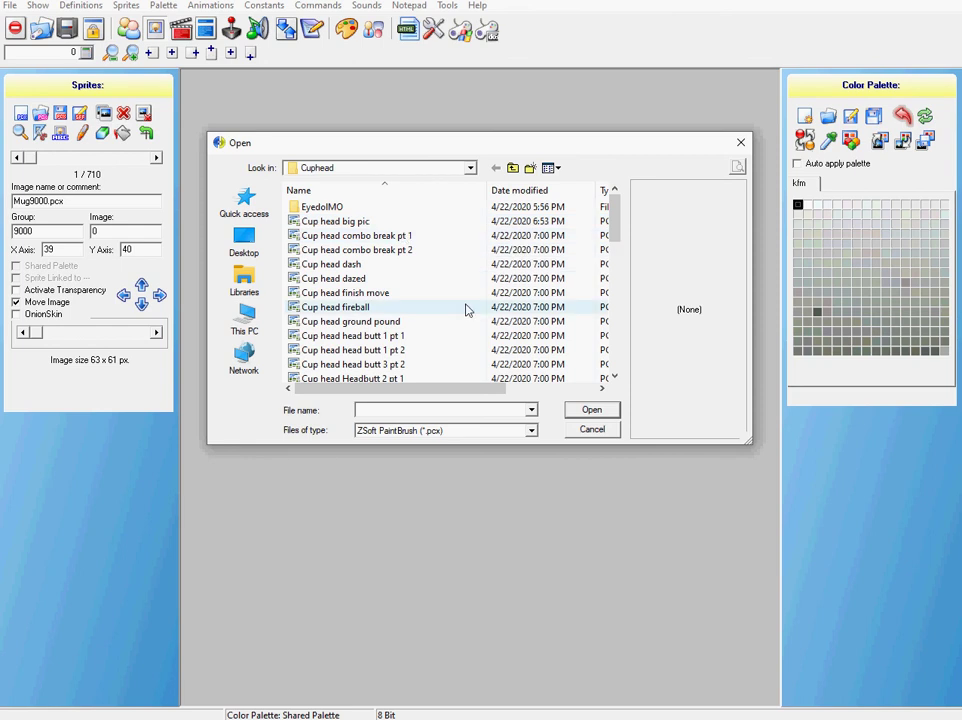
{"action": "scroll", "coordinate": [393, 293], "scroll_direction": "down", "scroll_amount": 3}
{"action": "scroll", "coordinate": [393, 293], "scroll_direction": "down", "scroll_amount": 2}
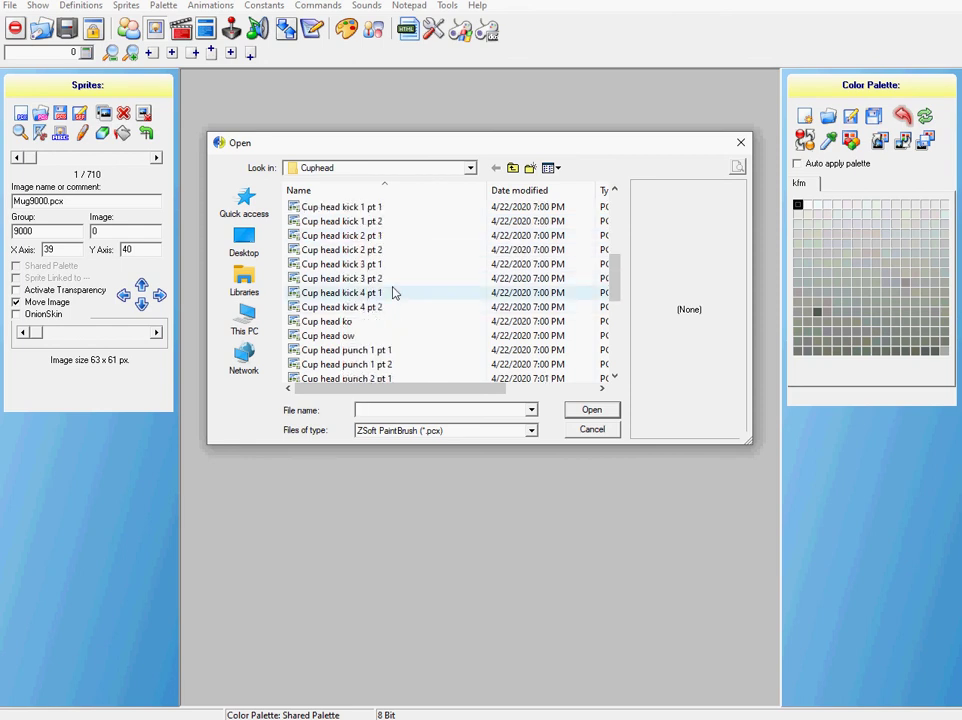
{"action": "scroll", "coordinate": [393, 293], "scroll_direction": "down", "scroll_amount": 6}
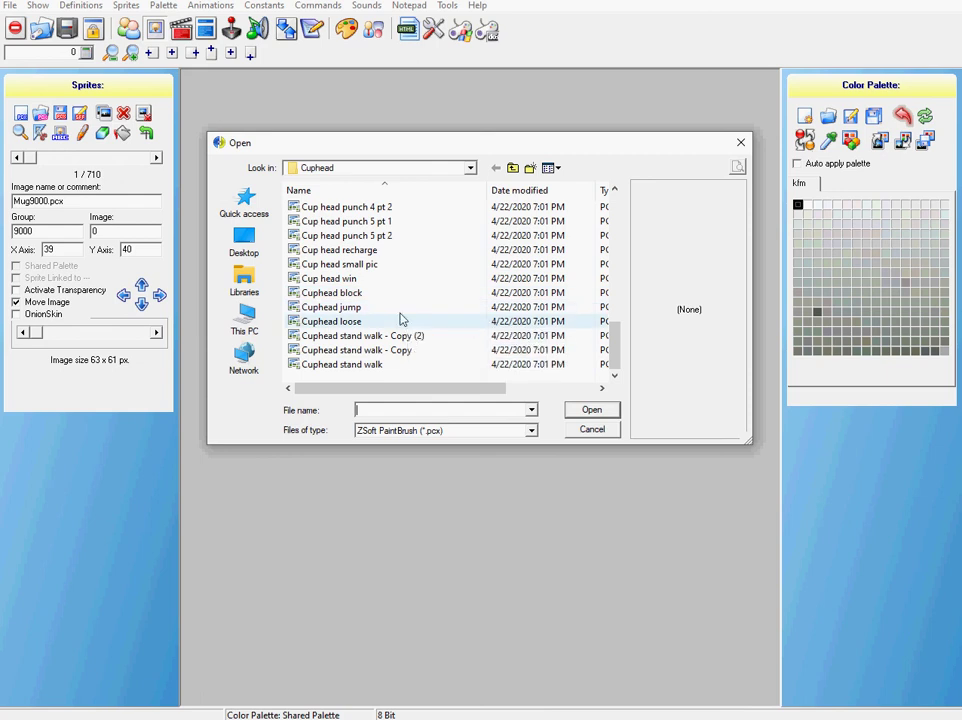
{"action": "left_click", "coordinate": [376, 265]}
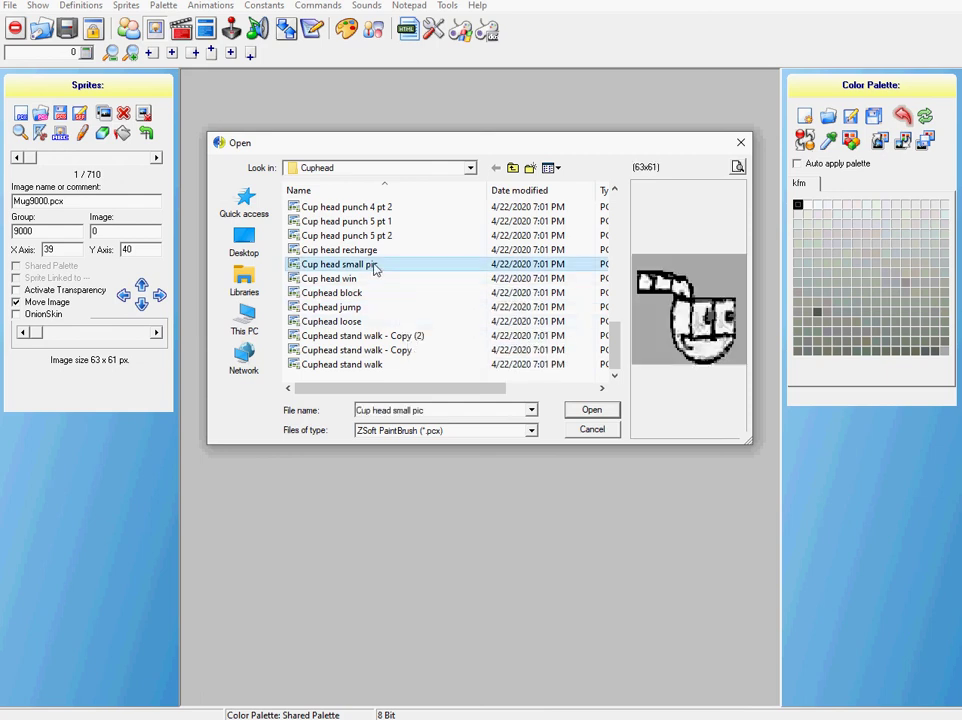
{"action": "left_click", "coordinate": [591, 411]}
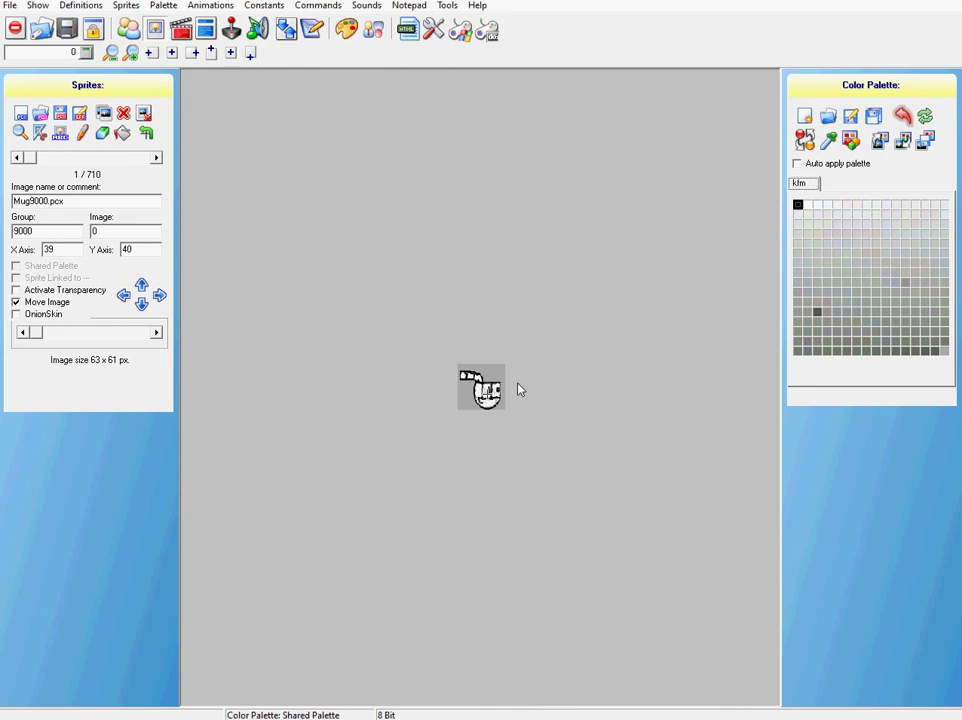
Step: Replace sprites 2 through 7 with the Cuphead stand walk image
{"action": "left_click", "coordinate": [156, 157]}
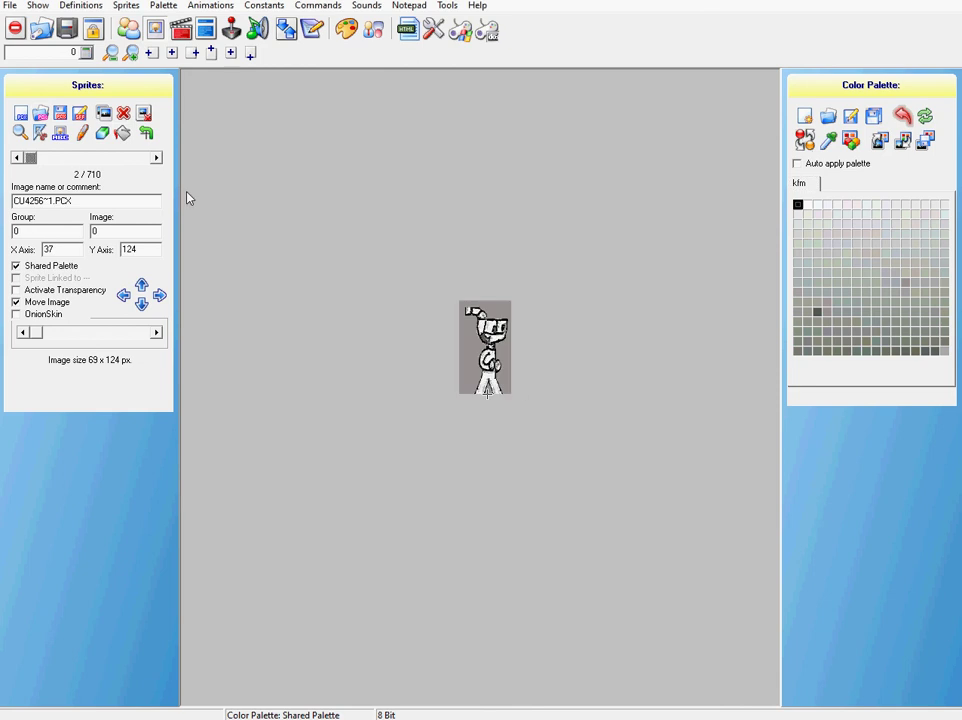
{"action": "left_click", "coordinate": [39, 116]}
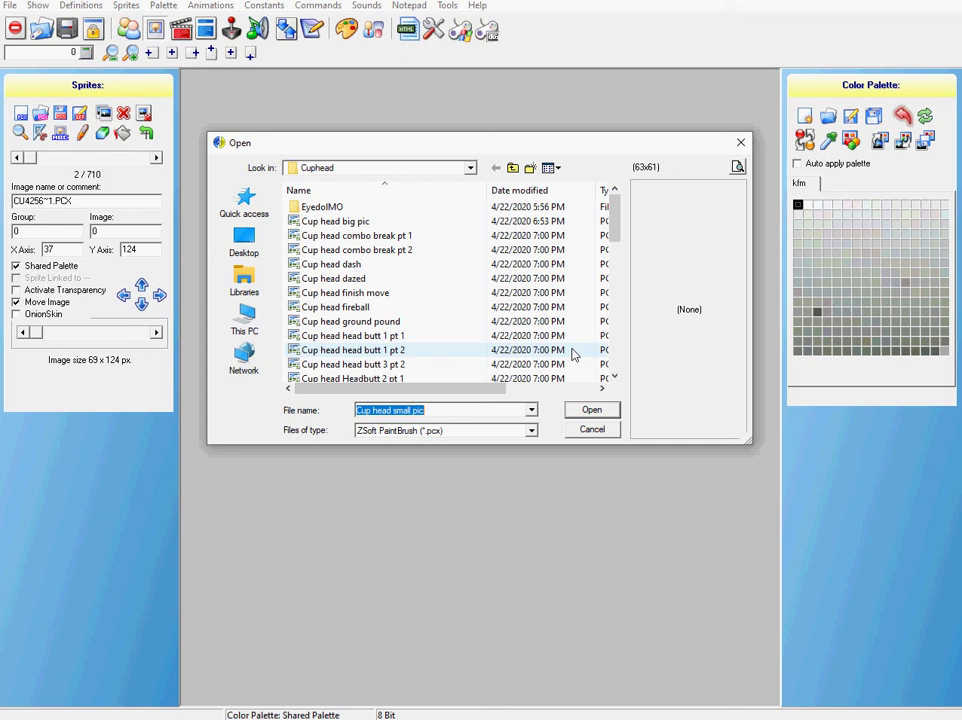
{"action": "left_click_drag", "start_coordinate": [620, 213], "coordinate": [629, 361]}
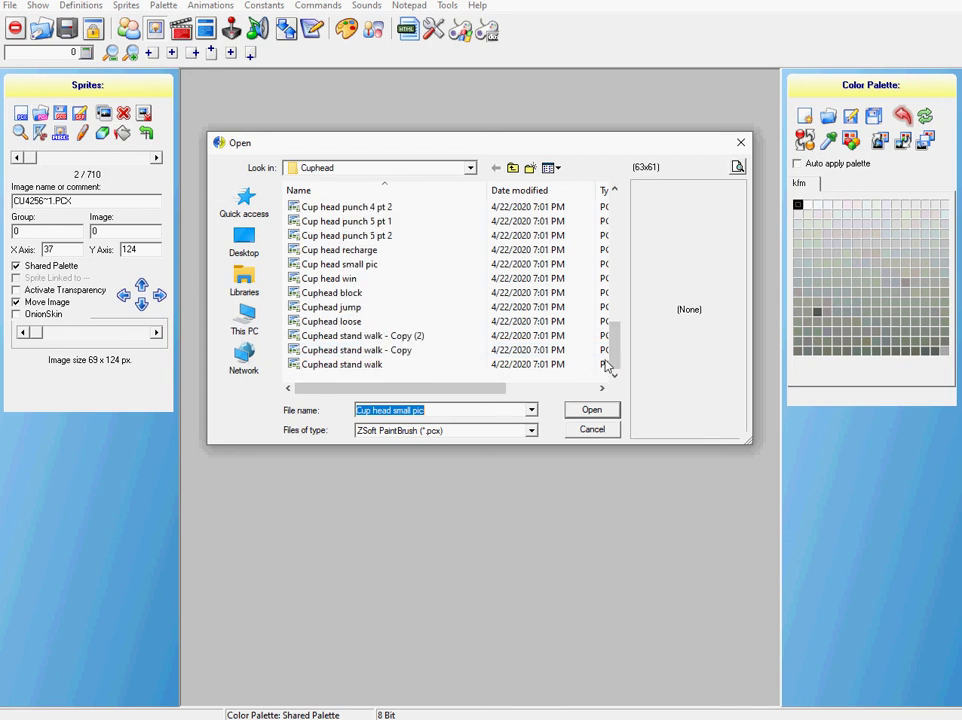
{"action": "left_click", "coordinate": [389, 365]}
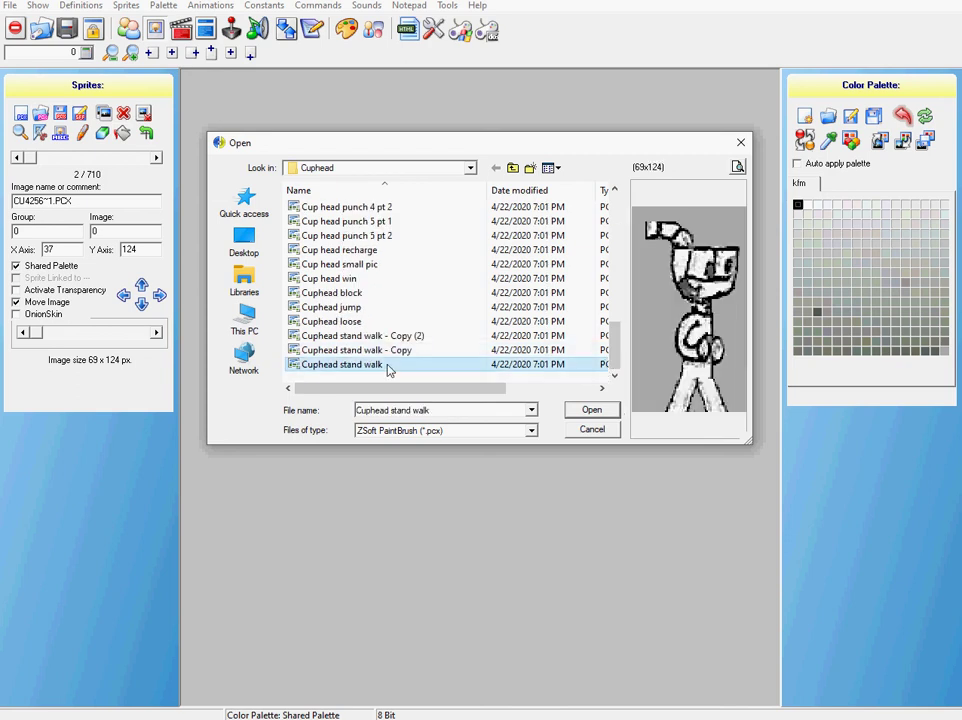
{"action": "left_click", "coordinate": [598, 411]}
{"action": "left_click", "coordinate": [156, 157]}
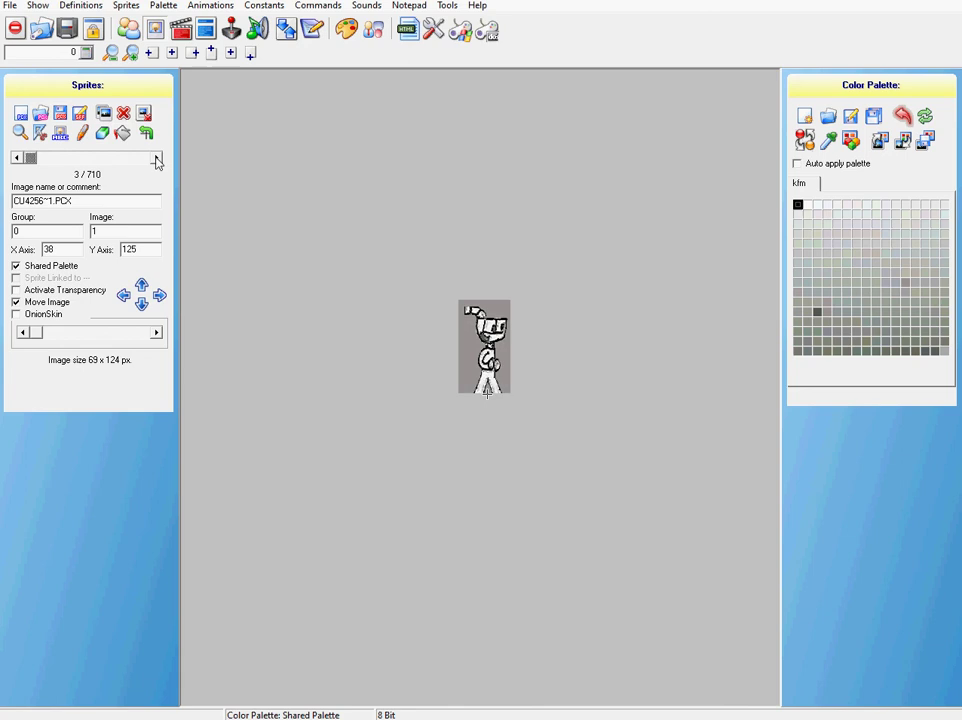
{"action": "left_click", "coordinate": [60, 112]}
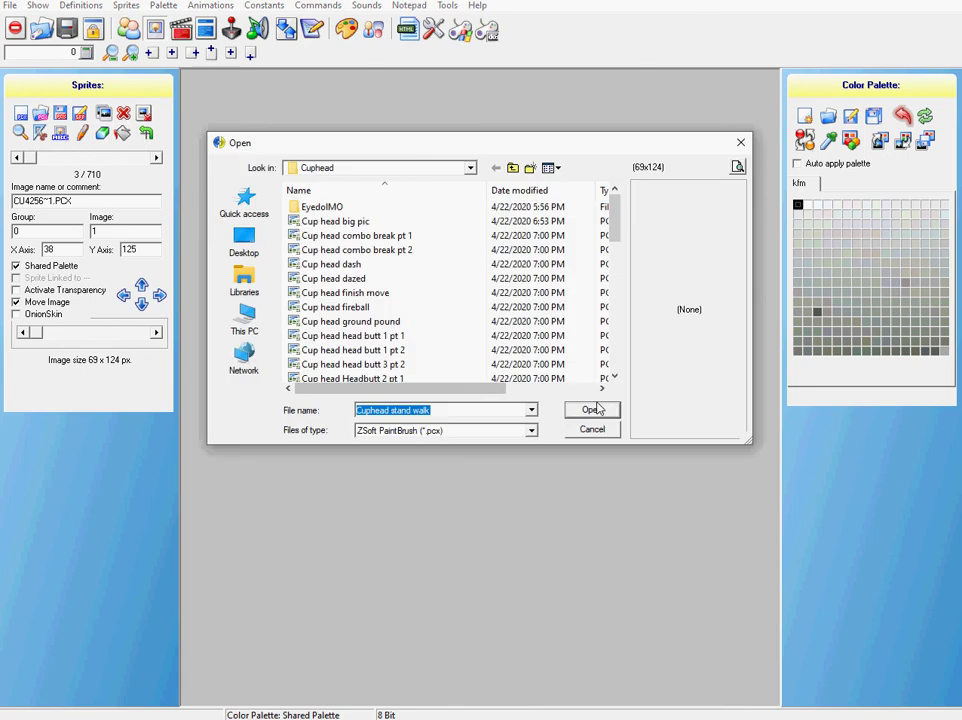
{"action": "left_click", "coordinate": [597, 411]}
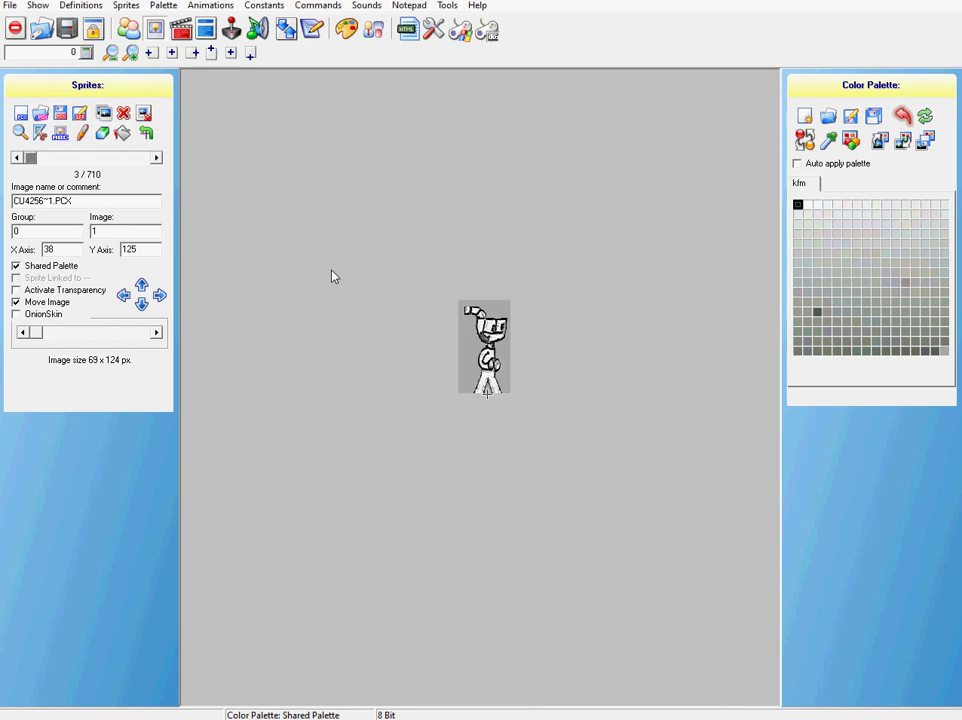
{"action": "left_click", "coordinate": [156, 157]}
{"action": "left_click", "coordinate": [60, 112]}
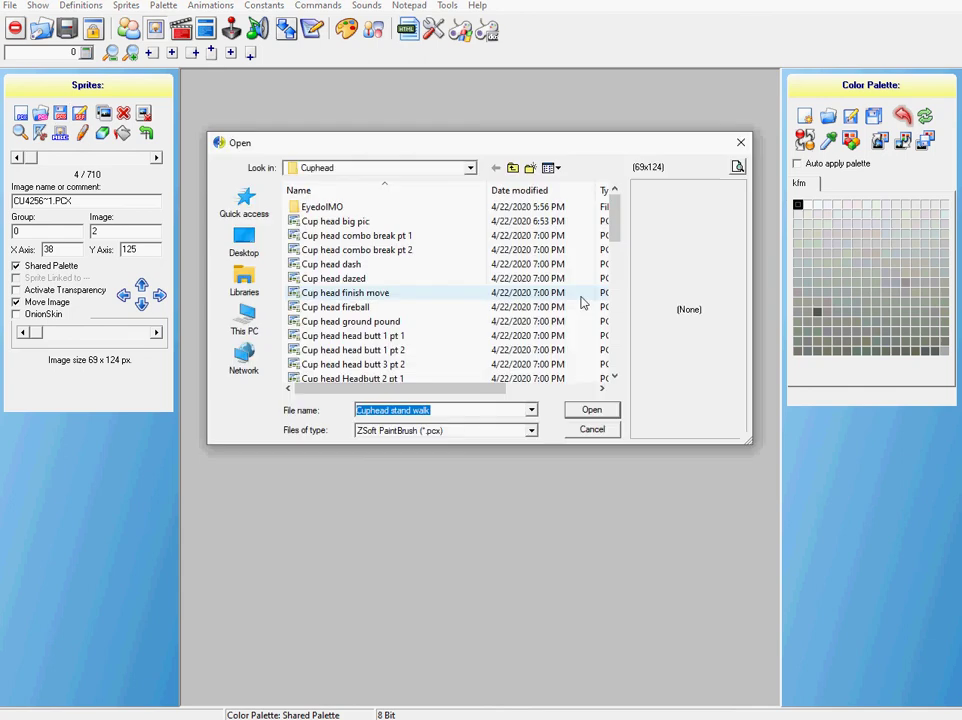
{"action": "left_click", "coordinate": [575, 407]}
{"action": "left_click", "coordinate": [156, 157]}
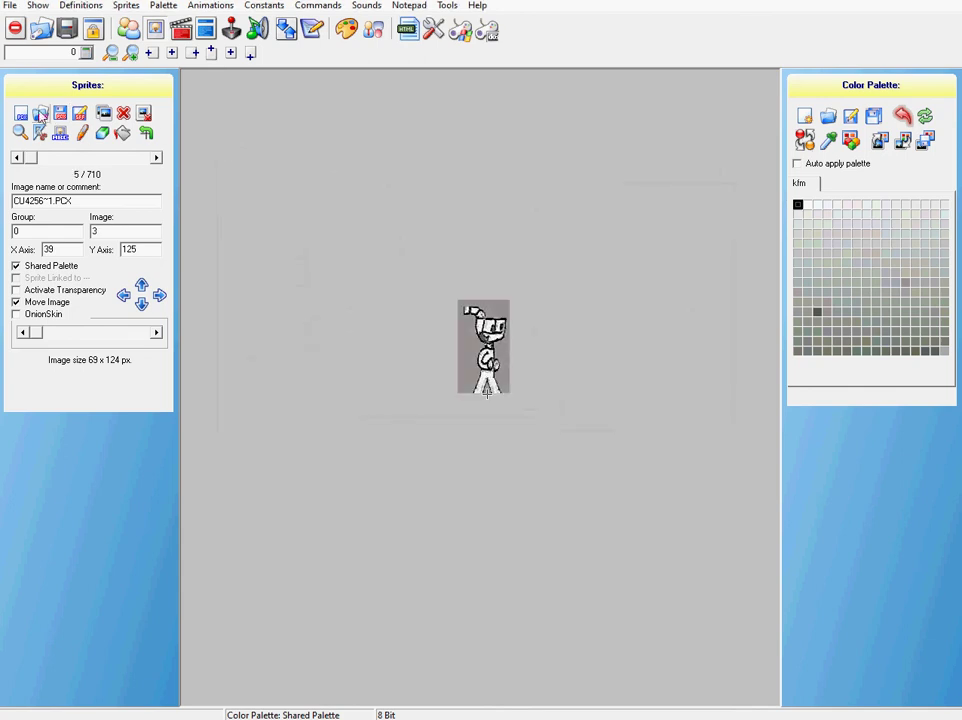
{"action": "left_click", "coordinate": [60, 112]}
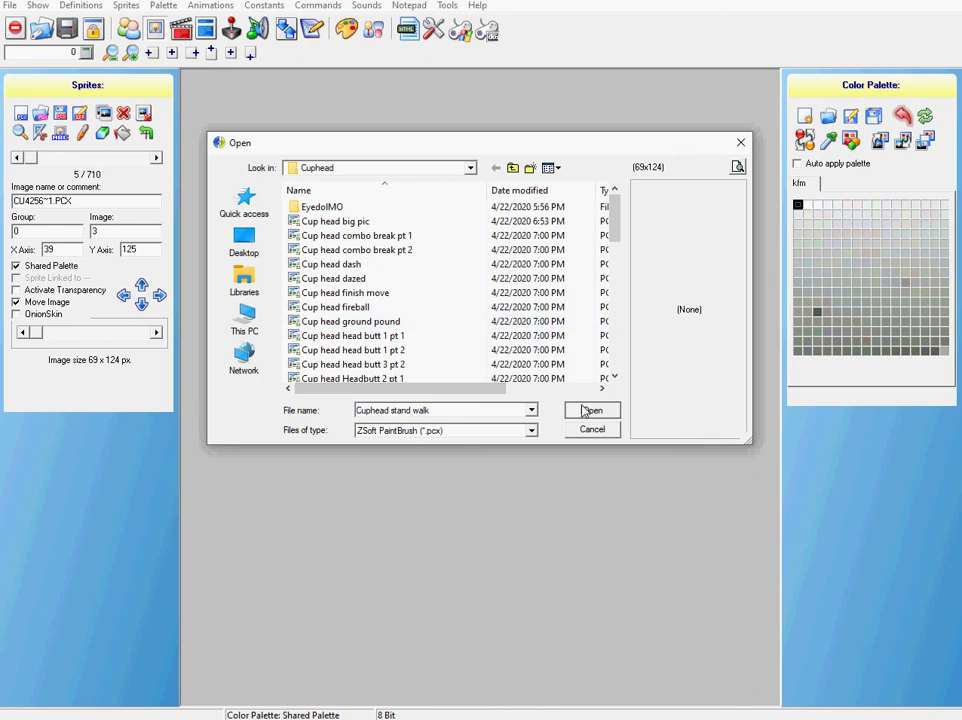
{"action": "left_click", "coordinate": [588, 409]}
{"action": "left_click", "coordinate": [156, 157]}
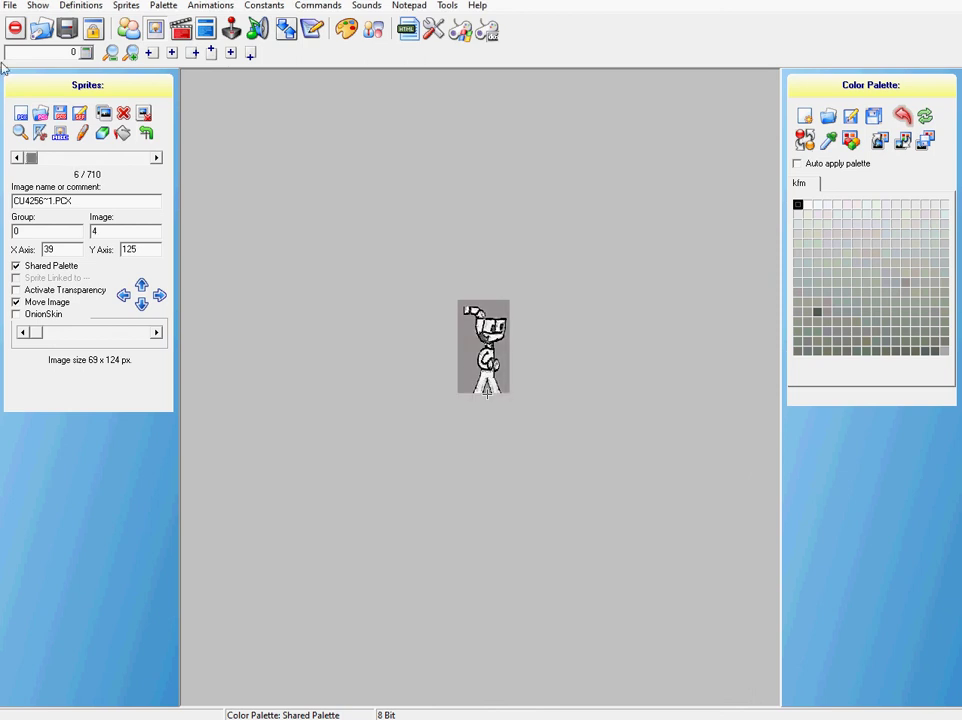
{"action": "left_click", "coordinate": [24, 116]}
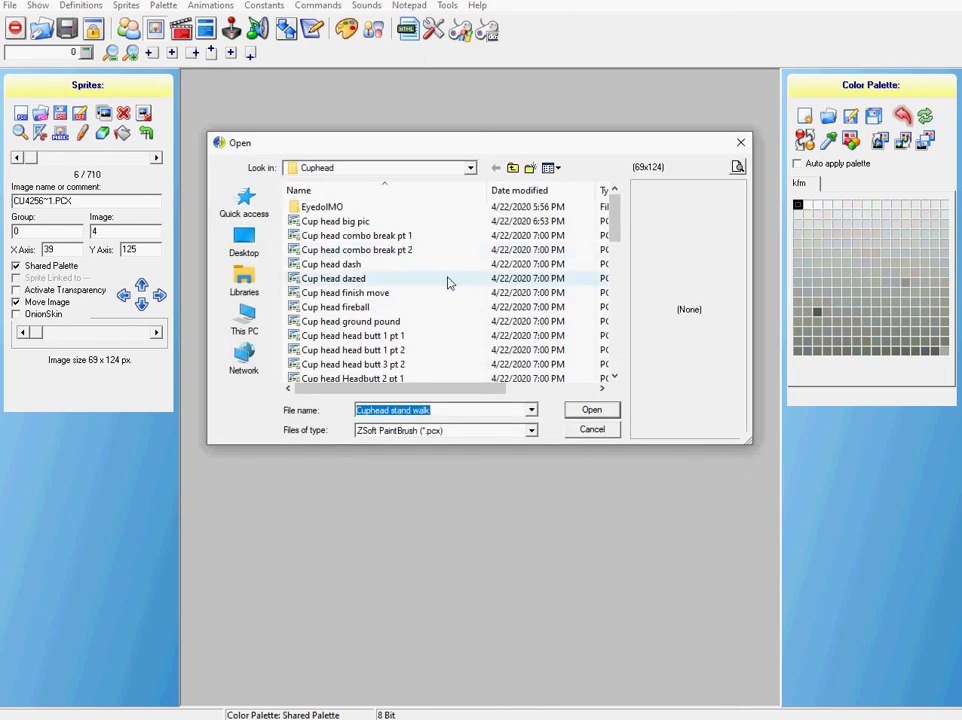
{"action": "left_click", "coordinate": [590, 409]}
{"action": "left_click", "coordinate": [156, 157]}
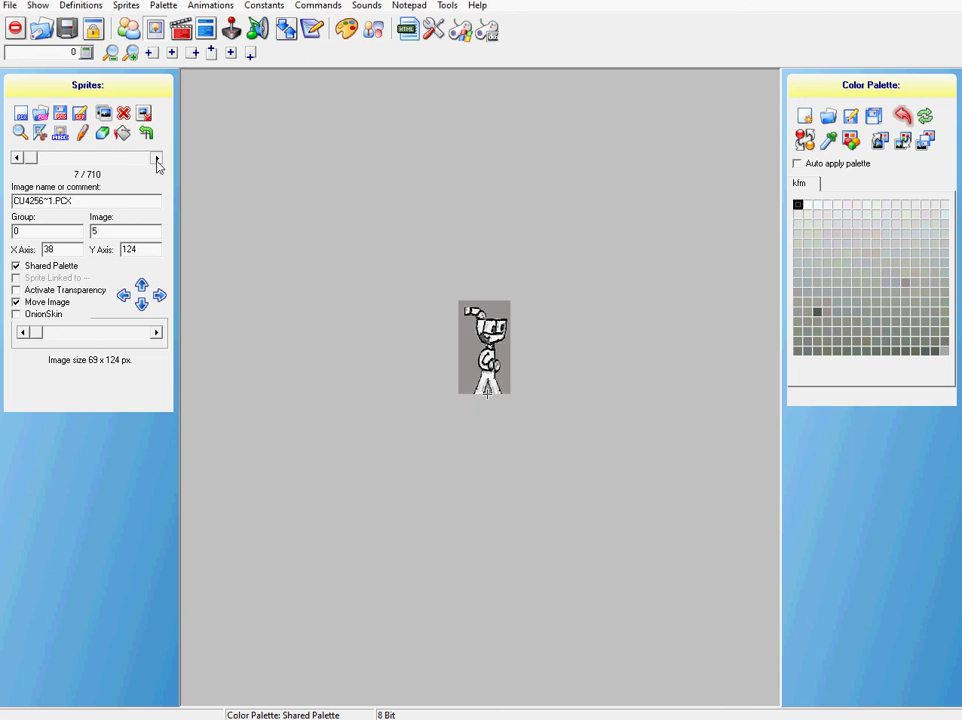
{"action": "left_click", "coordinate": [24, 116]}
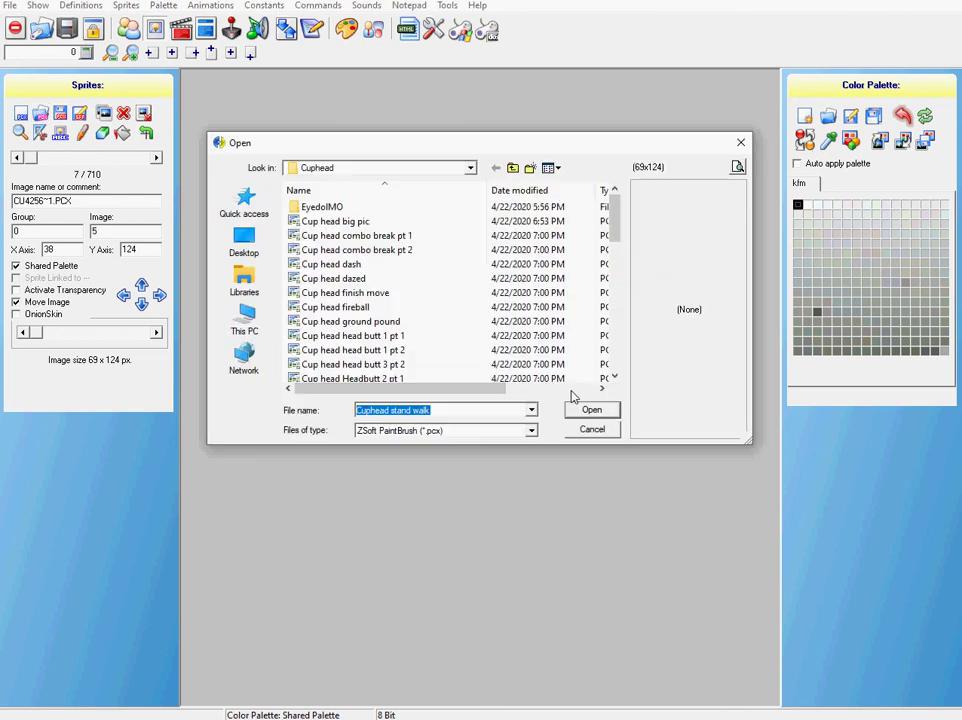
{"action": "left_click", "coordinate": [588, 409]}
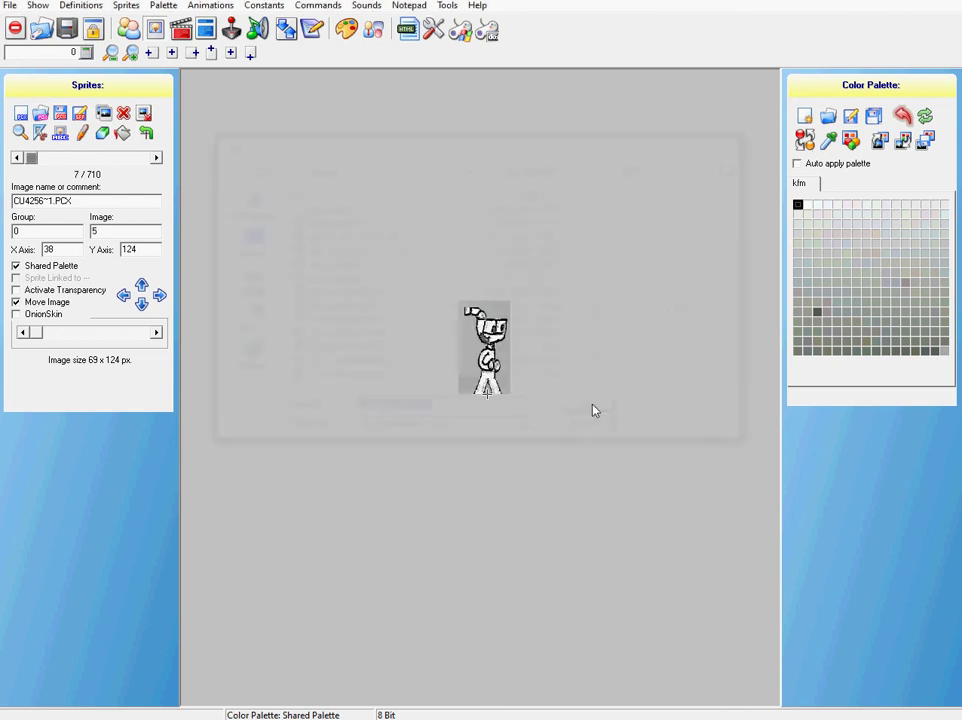
Step: Continue replacing sprites 8 through 14 with the Cuphead stand walk image
{"action": "left_click", "coordinate": [156, 157]}
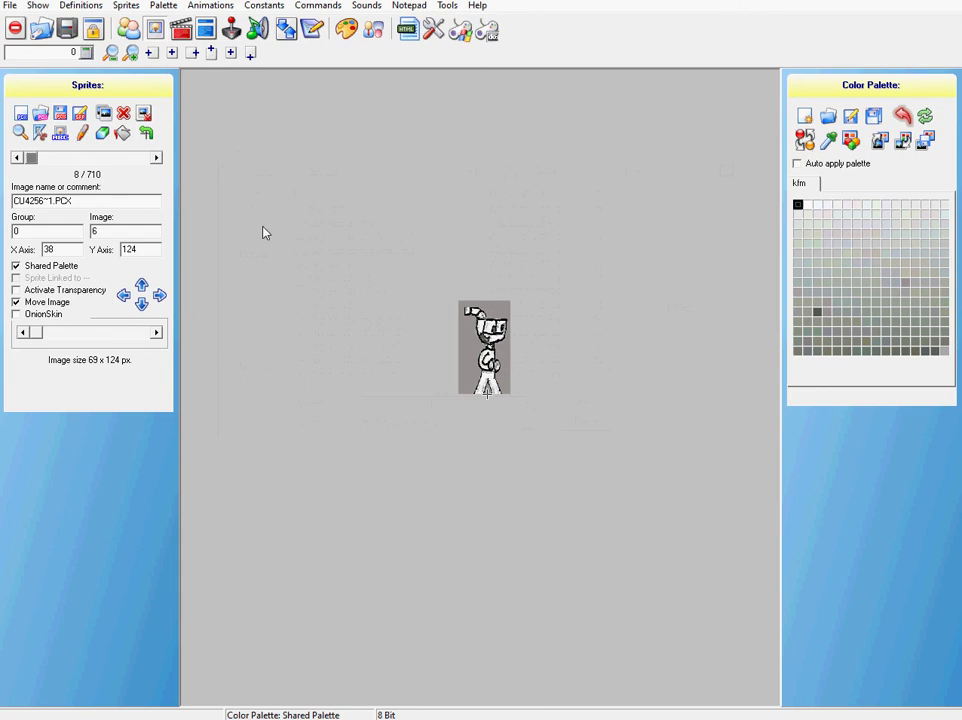
{"action": "left_click", "coordinate": [37, 118]}
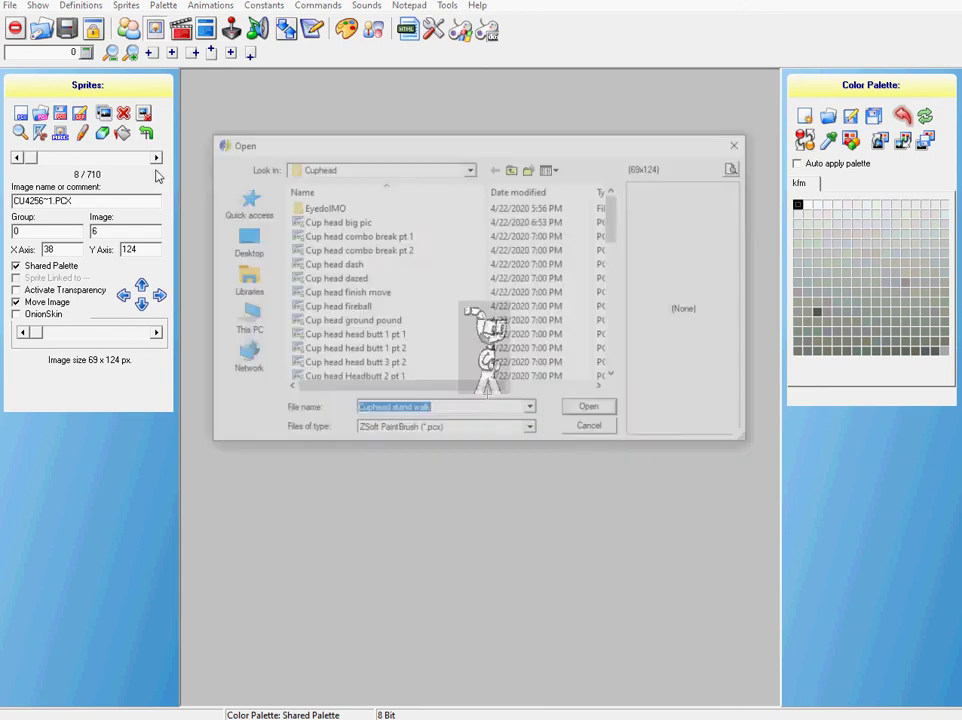
{"action": "left_click", "coordinate": [602, 427]}
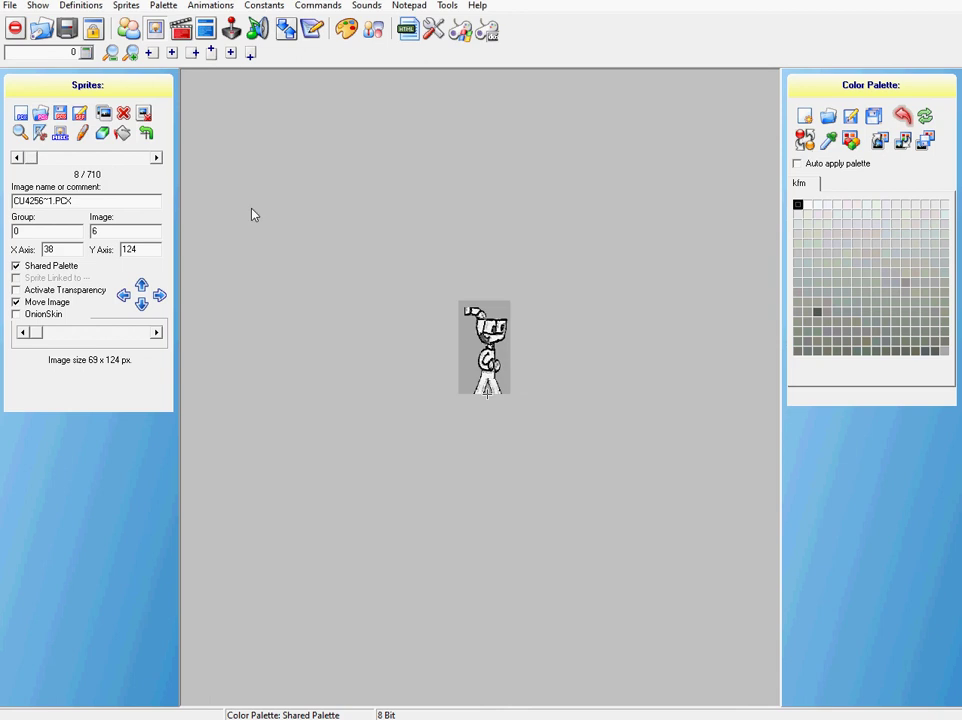
{"action": "left_click", "coordinate": [156, 157]}
{"action": "left_click", "coordinate": [40, 115]}
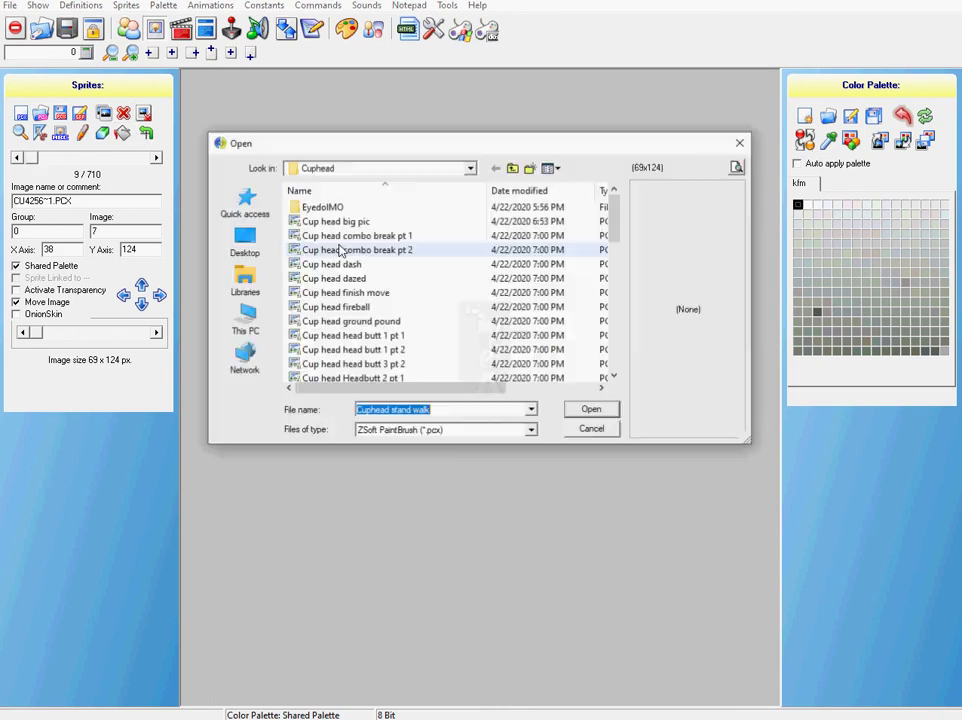
{"action": "left_click", "coordinate": [602, 426]}
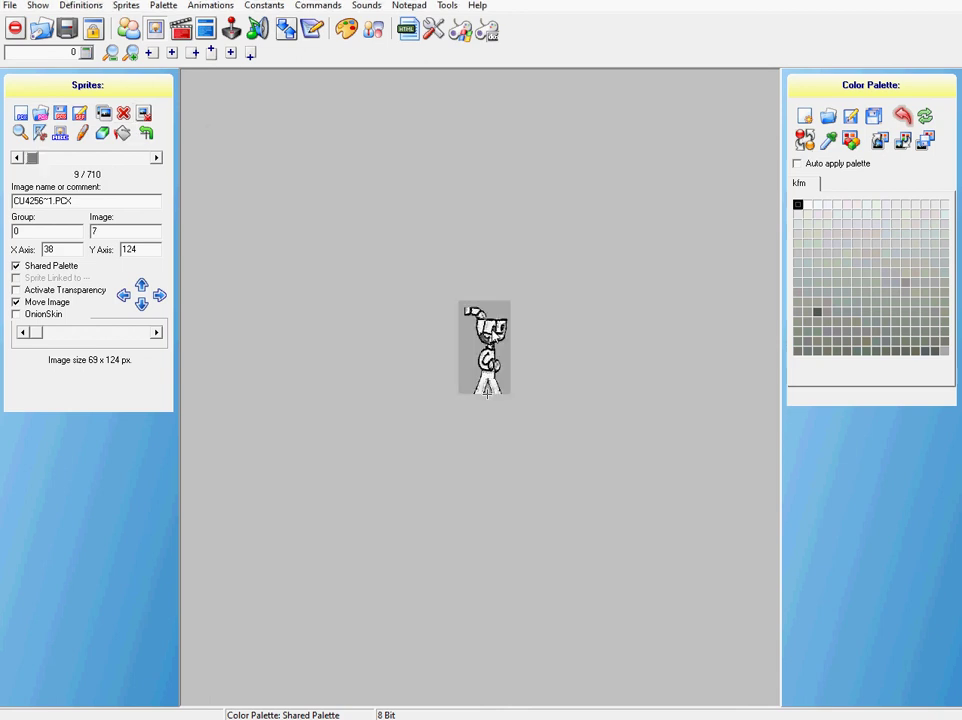
{"action": "left_click", "coordinate": [156, 157]}
{"action": "left_click", "coordinate": [40, 115]}
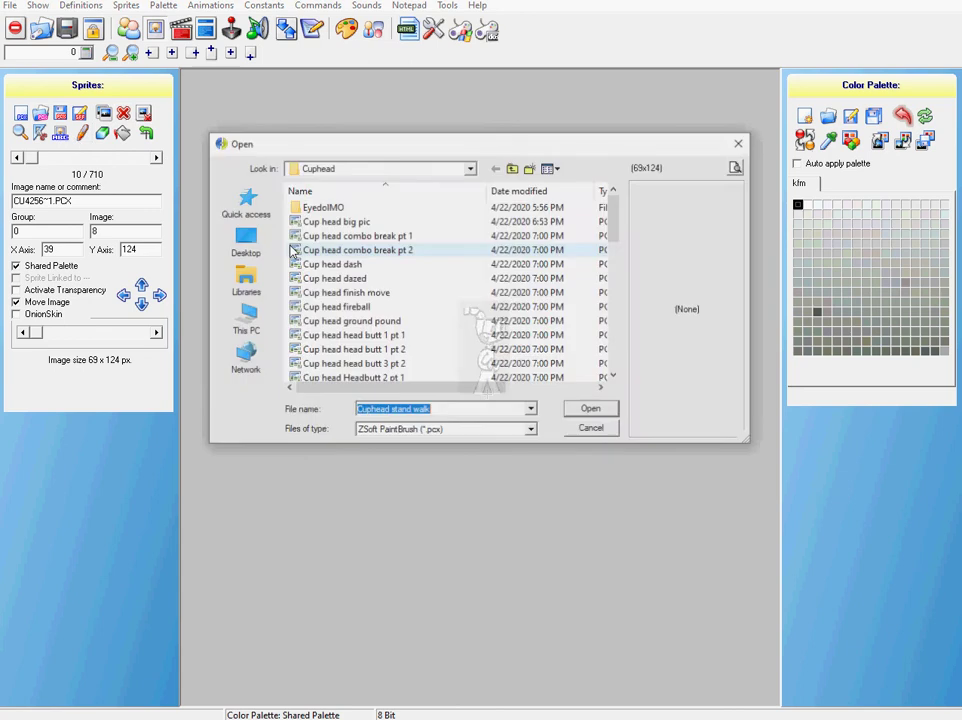
{"action": "left_click", "coordinate": [600, 427]}
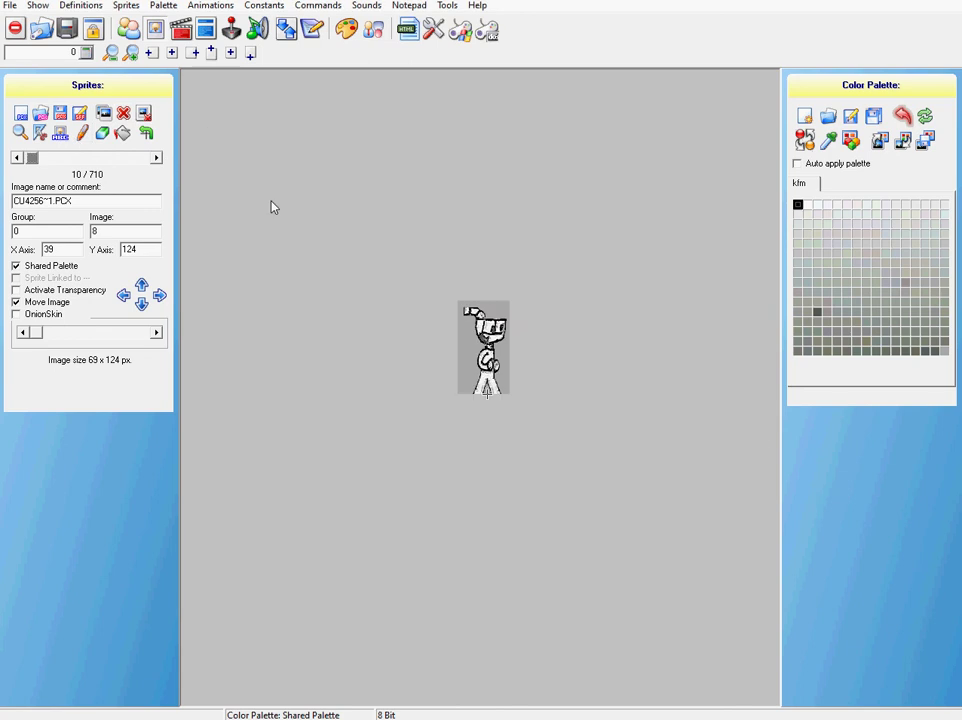
{"action": "left_click", "coordinate": [155, 157]}
{"action": "left_click", "coordinate": [104, 114]}
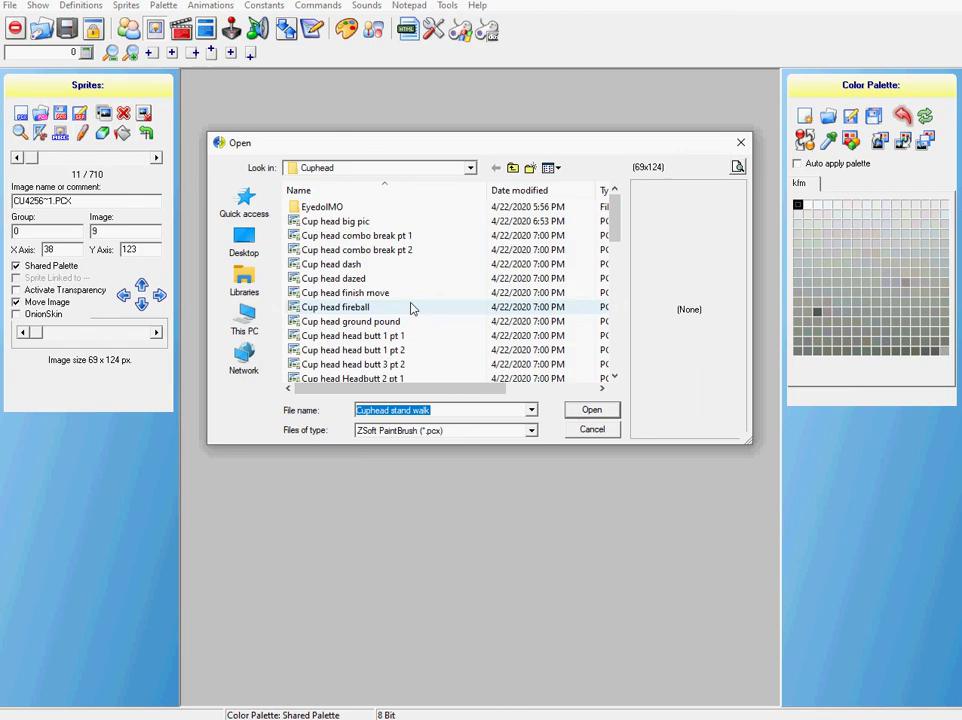
{"action": "left_click", "coordinate": [586, 426]}
{"action": "left_click", "coordinate": [155, 157]}
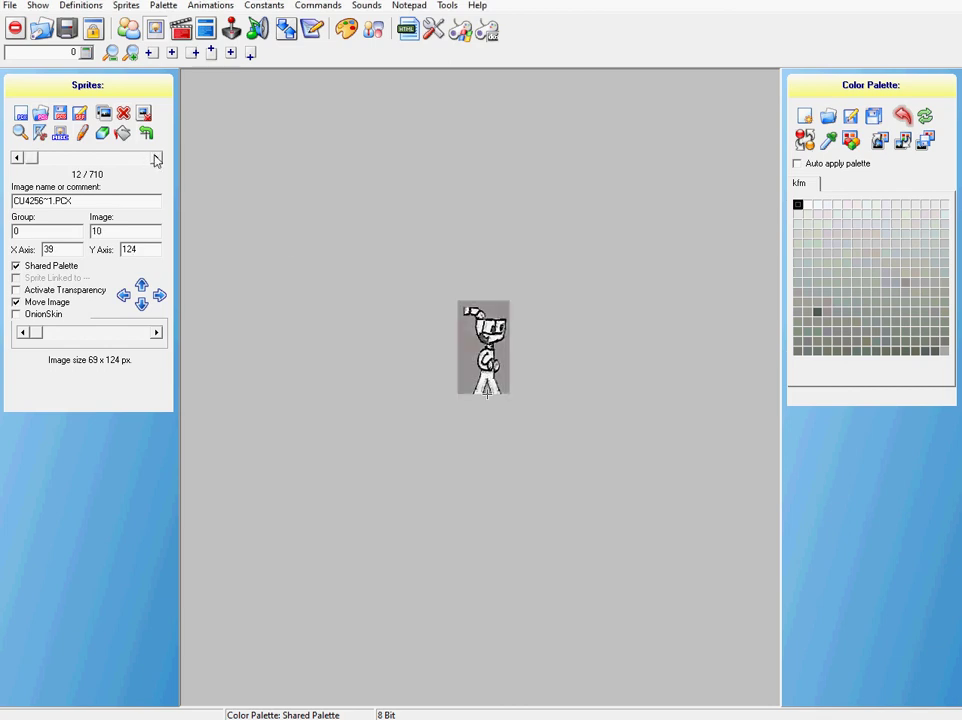
{"action": "left_click", "coordinate": [40, 115]}
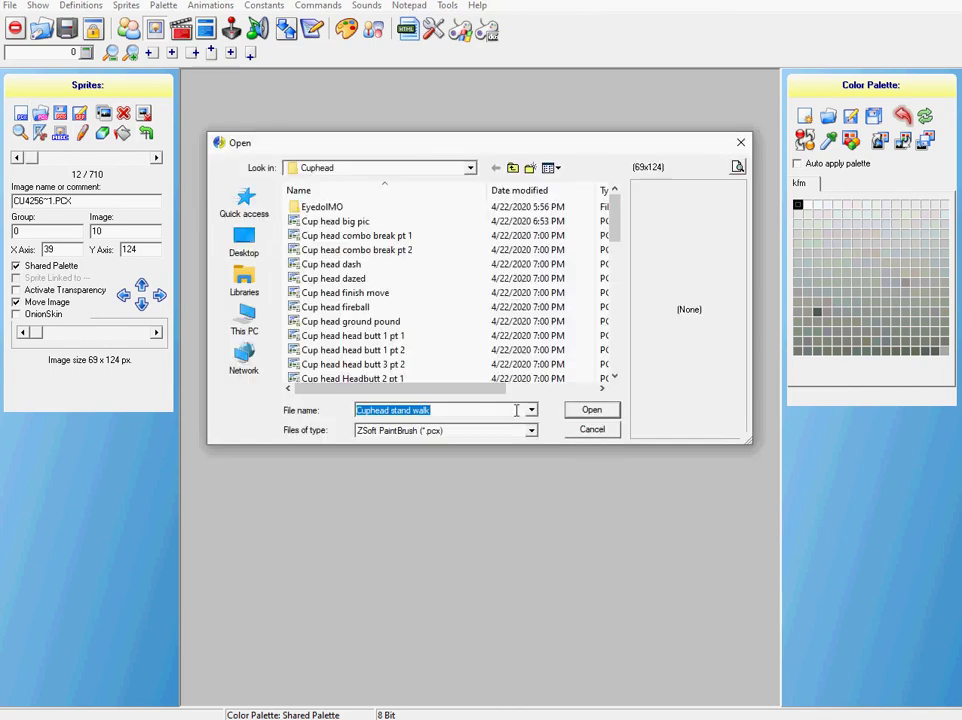
{"action": "left_click", "coordinate": [592, 409]}
{"action": "left_click", "coordinate": [155, 157]}
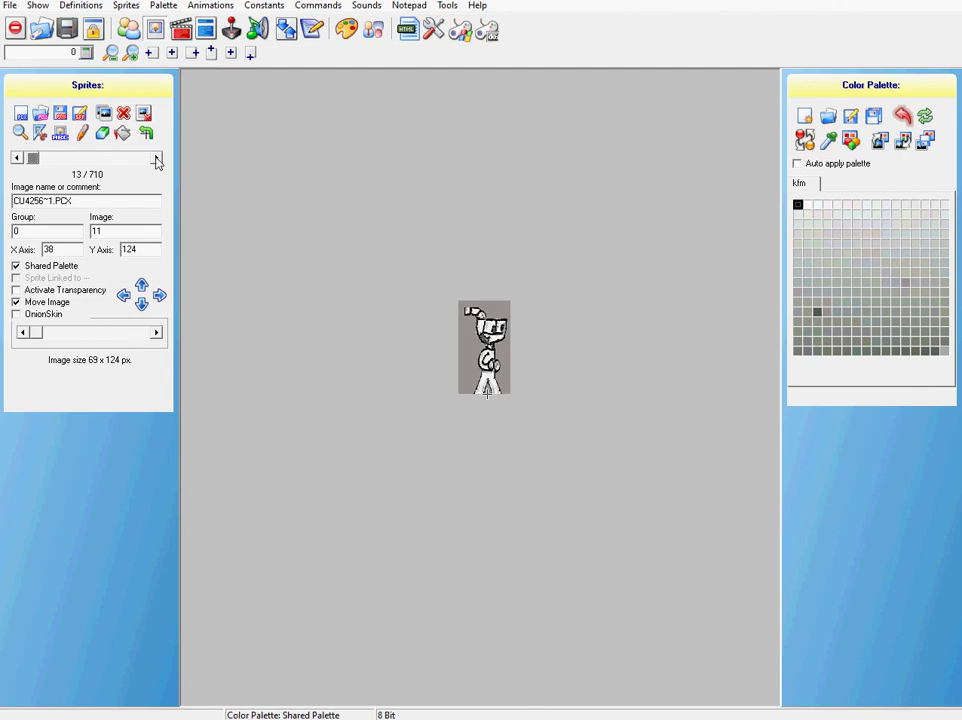
{"action": "left_click", "coordinate": [40, 114]}
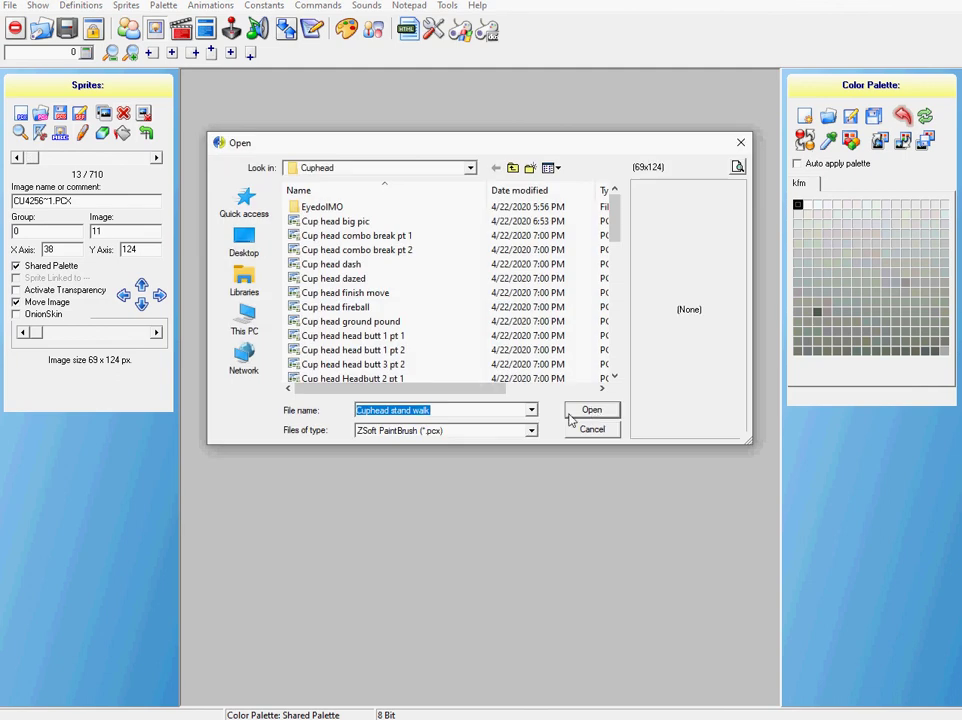
{"action": "left_click", "coordinate": [590, 409]}
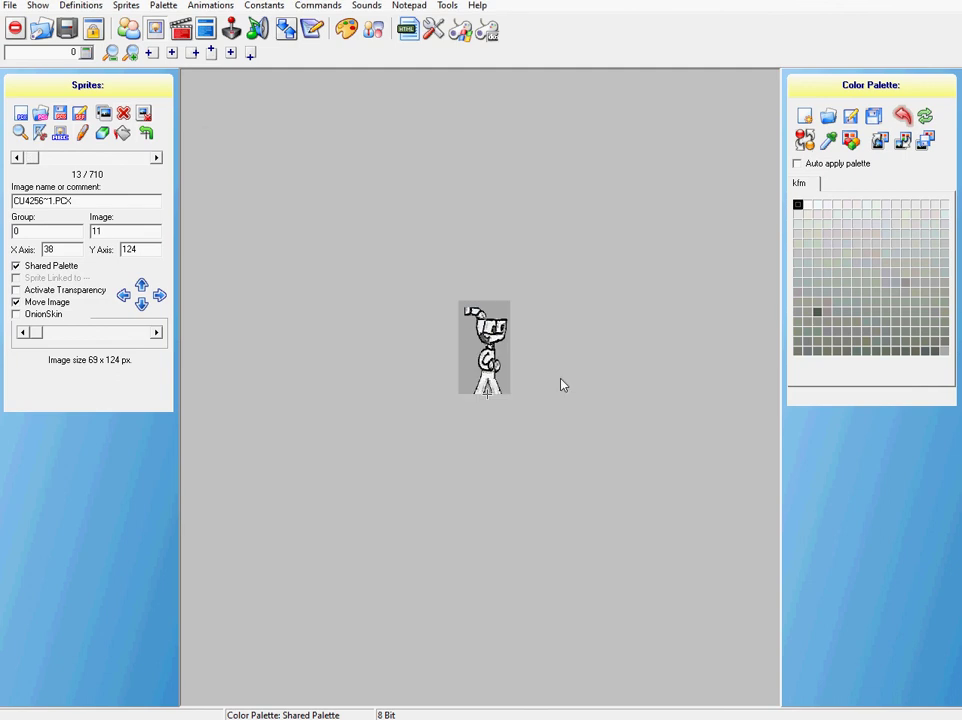
{"action": "left_click", "coordinate": [155, 157]}
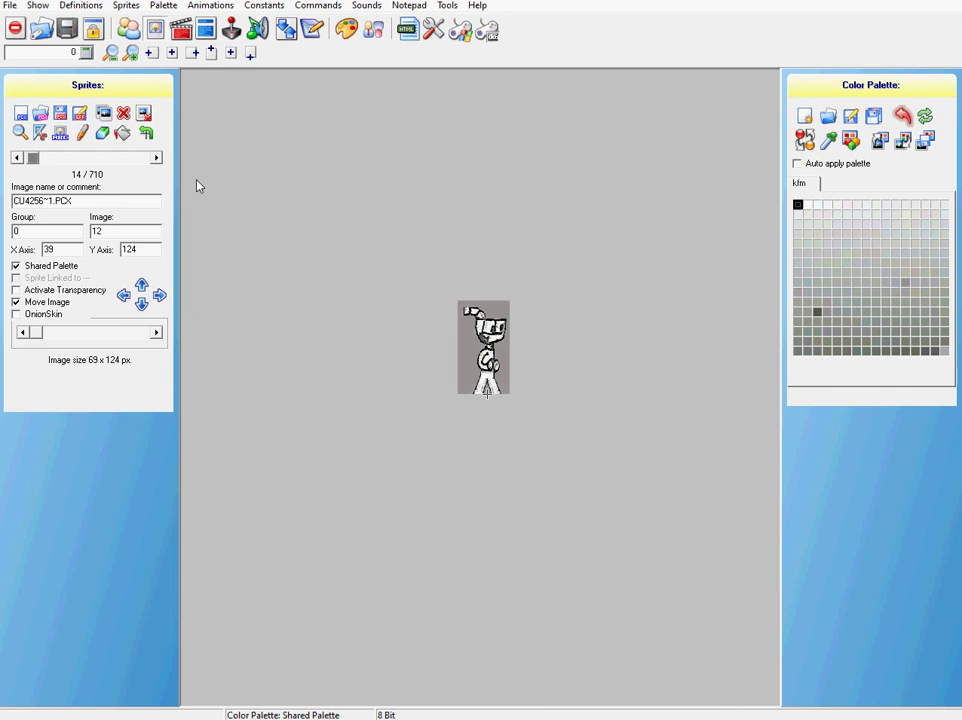
{"action": "left_click", "coordinate": [40, 114]}
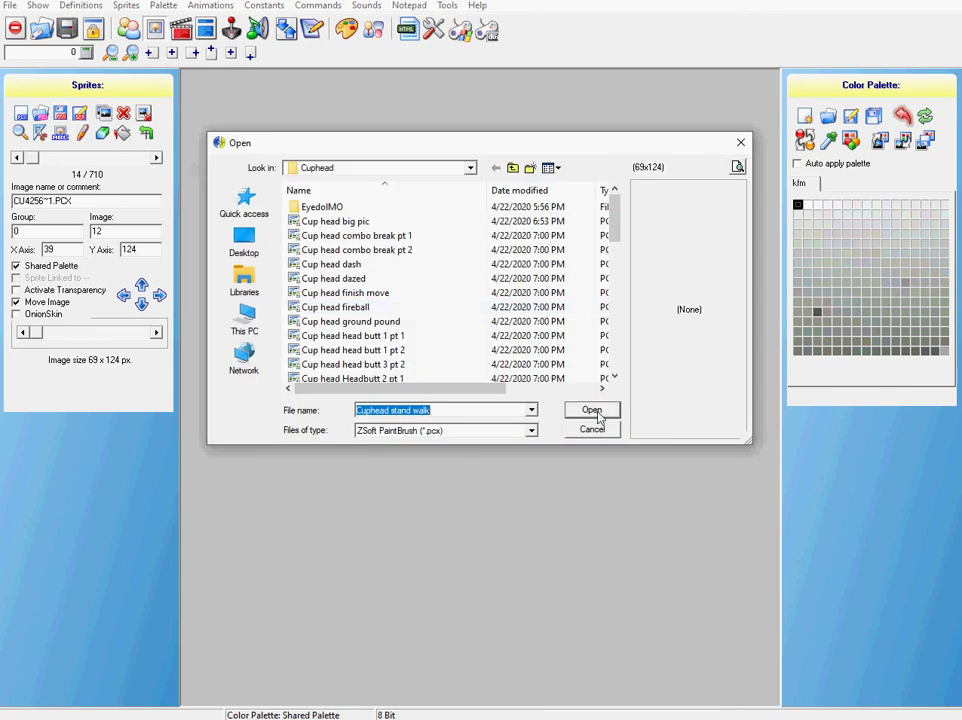
{"action": "left_click", "coordinate": [593, 412]}
Step: Save the character's sprite file and quit Fighter Factory Classic
{"action": "left_click", "coordinate": [156, 158]}
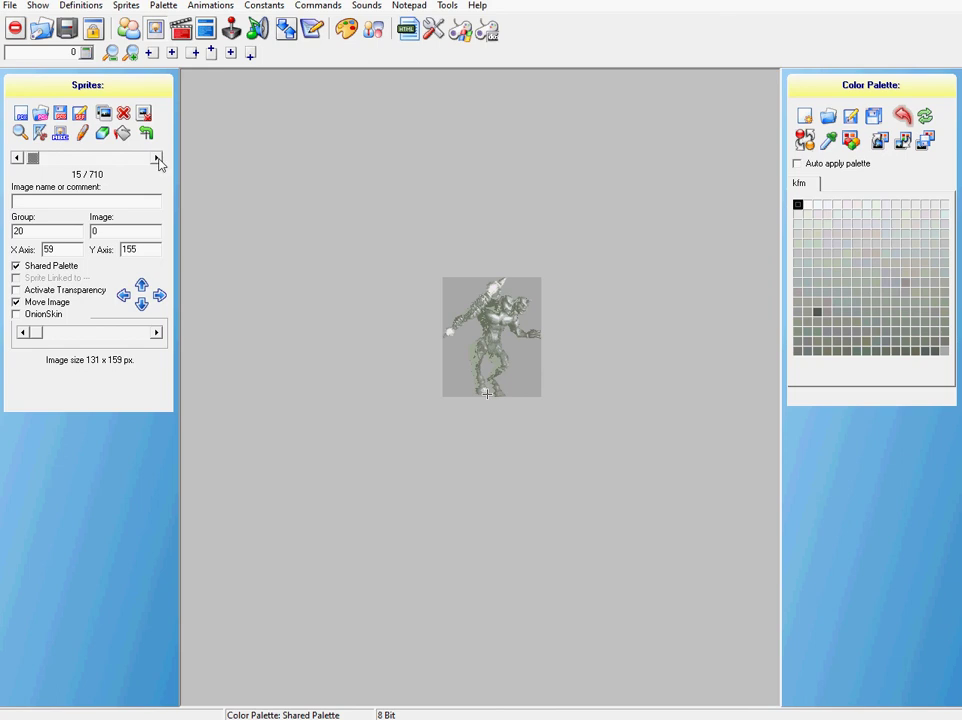
{"action": "left_click", "coordinate": [9, 5]}
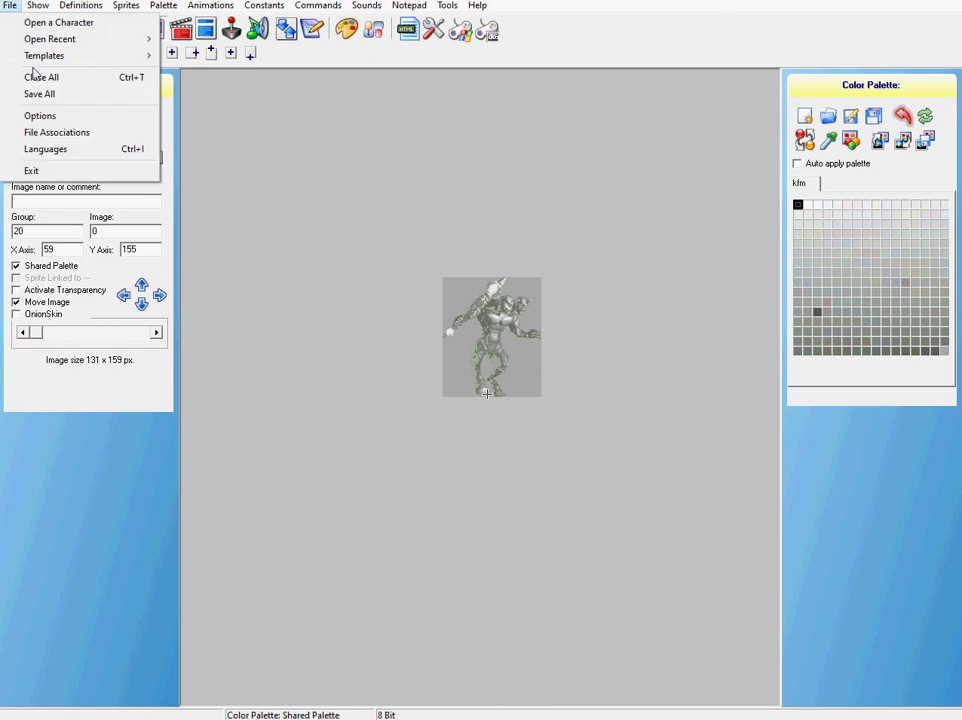
{"action": "left_click", "coordinate": [258, 178]}
{"action": "left_click", "coordinate": [68, 31]}
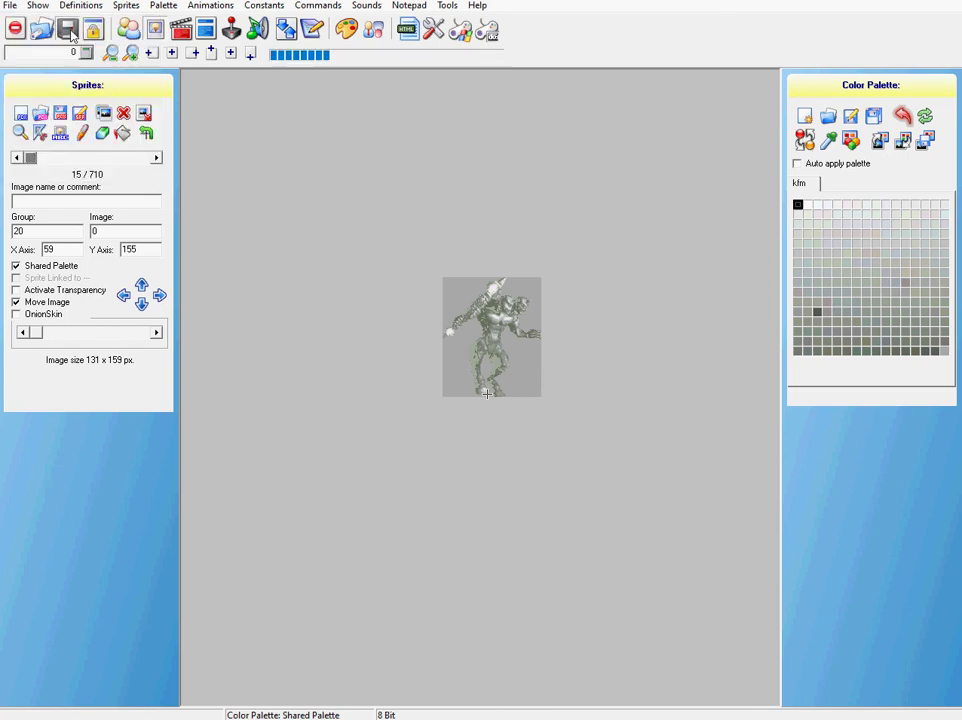
{"action": "key", "text": "alt+F4"}
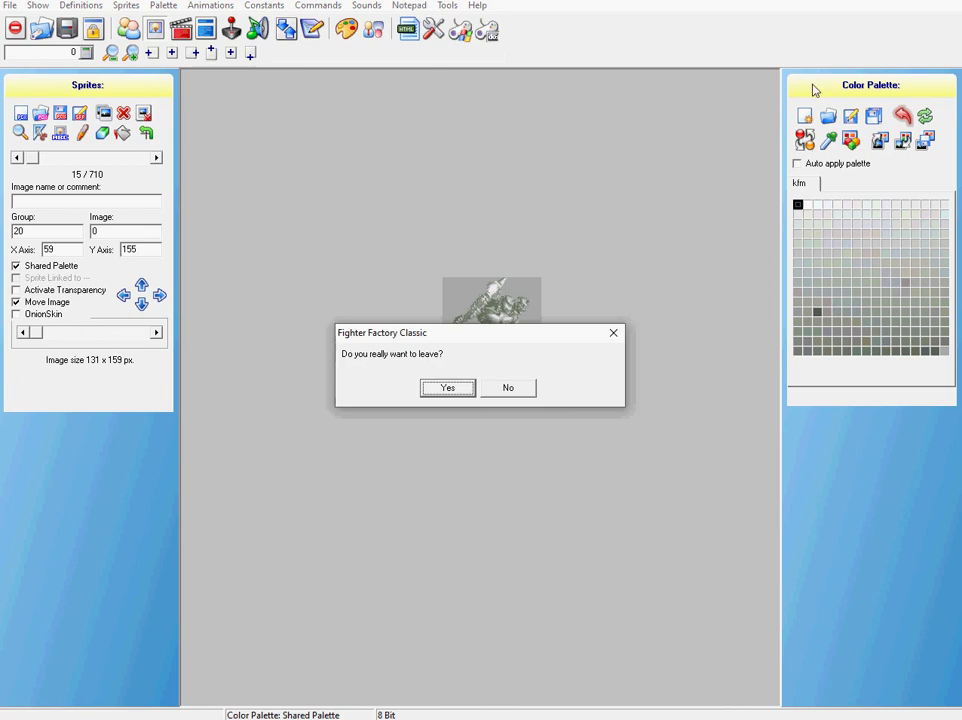
Step: Confirm leaving Fighter Factory, then browse to Documents and open the mugen folder
{"action": "left_click", "coordinate": [470, 383]}
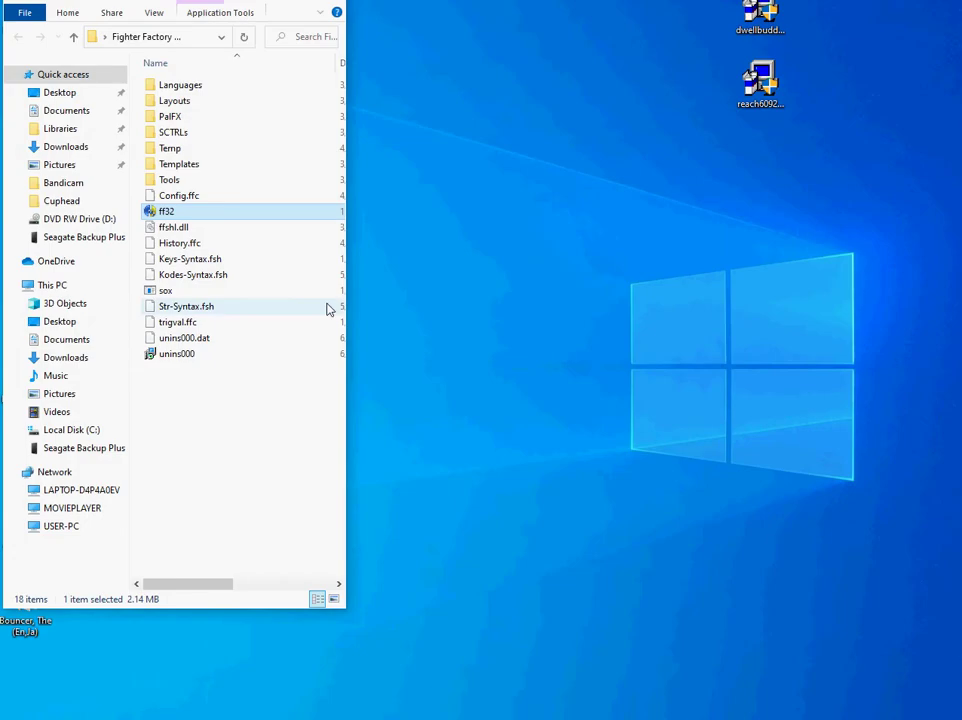
{"action": "left_click", "coordinate": [57, 130]}
{"action": "left_click", "coordinate": [72, 110]}
{"action": "scroll", "coordinate": [243, 207], "scroll_direction": "down", "scroll_amount": 10}
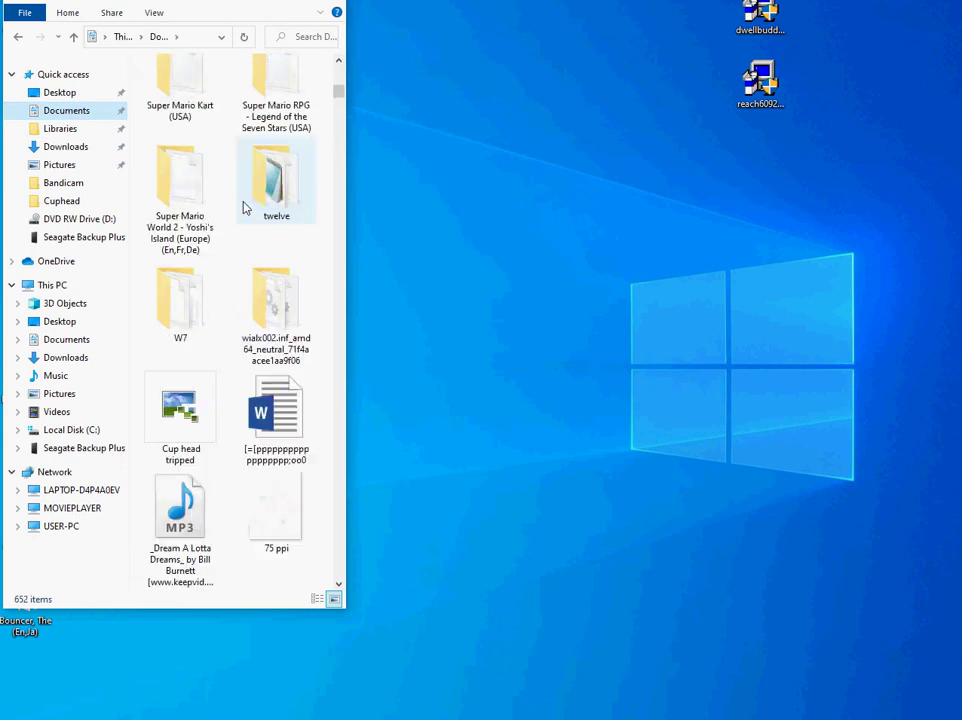
{"action": "scroll", "coordinate": [243, 207], "scroll_direction": "up", "scroll_amount": 2}
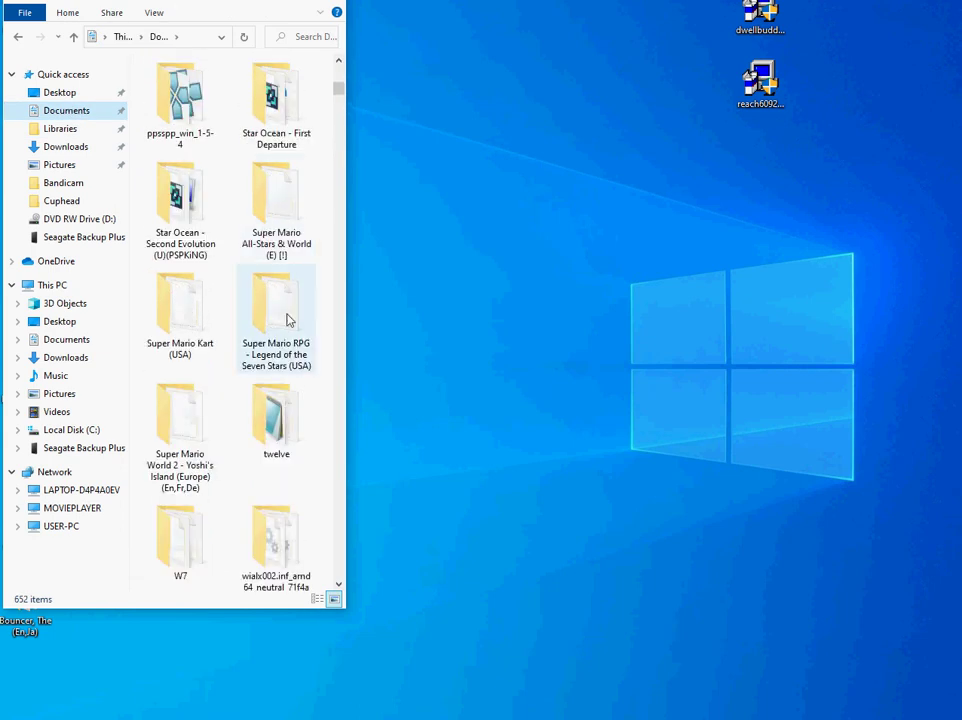
{"action": "scroll", "coordinate": [288, 318], "scroll_direction": "up", "scroll_amount": 3}
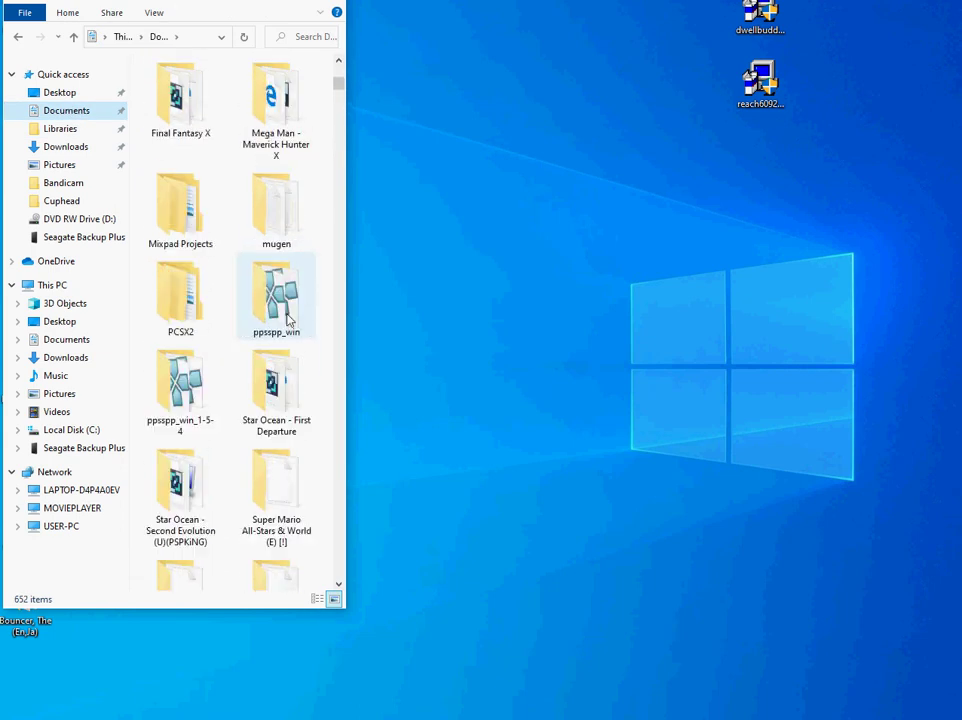
{"action": "double_click", "coordinate": [275, 187]}
Step: Launch mugen.exe and start a Watch mode Single-vs-Single match of Cuphead against Kung Fu Man
{"action": "double_click", "coordinate": [172, 275]}
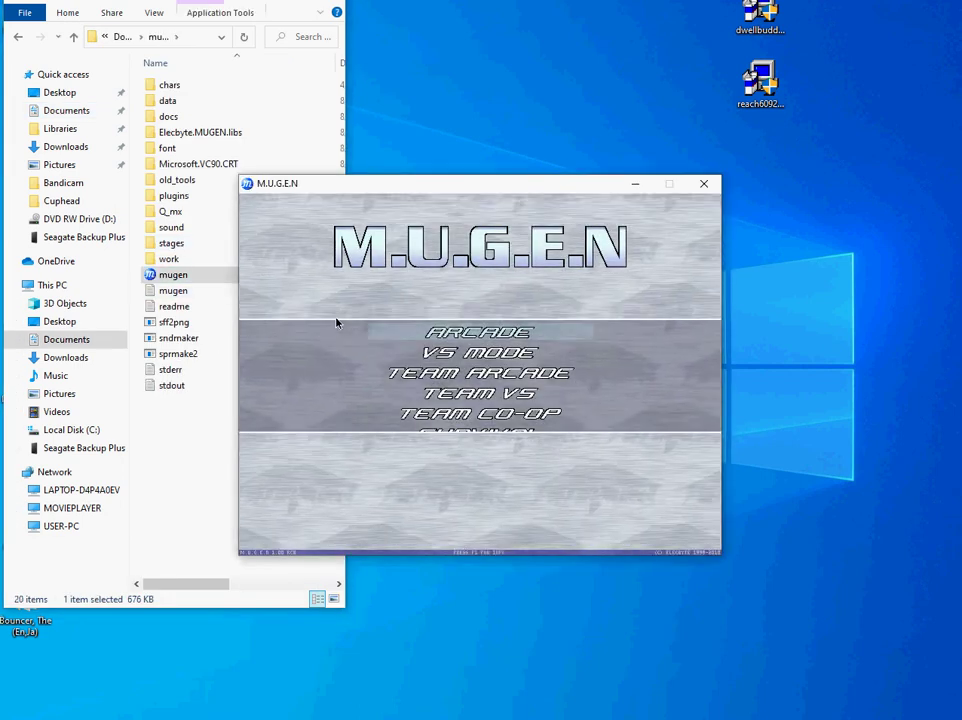
{"action": "key", "text": "Down"}
{"action": "key", "text": "Down"}
{"action": "key", "text": "Down"}
{"action": "key", "text": "Down"}
{"action": "key", "text": "Down"}
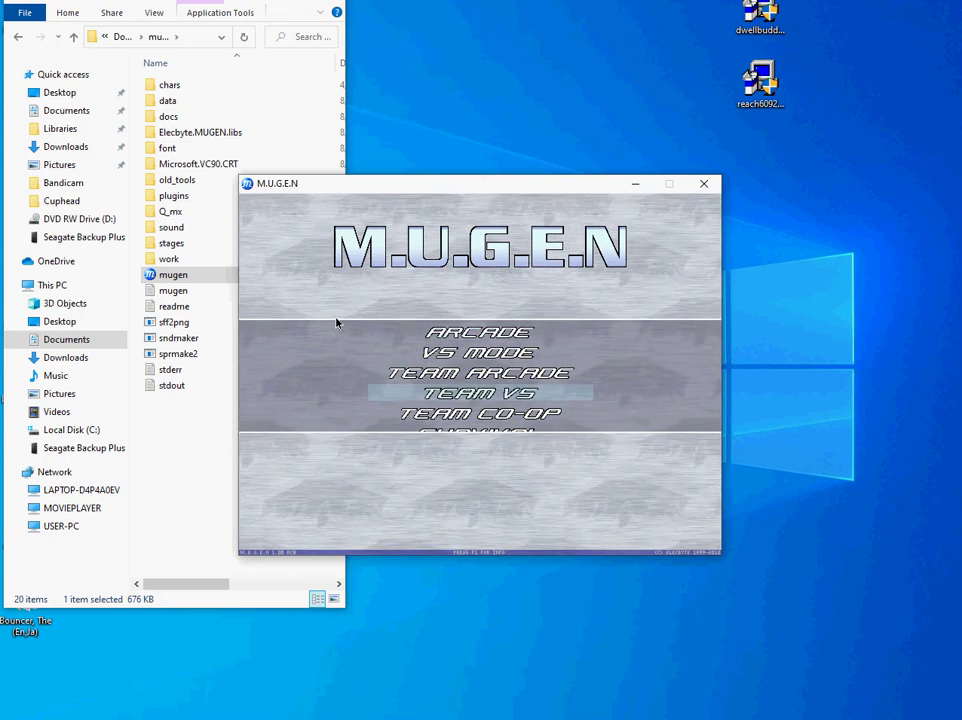
{"action": "key", "text": "Down"}
{"action": "key", "text": "Down"}
{"action": "key", "text": "Down"}
{"action": "key", "text": "Return"}
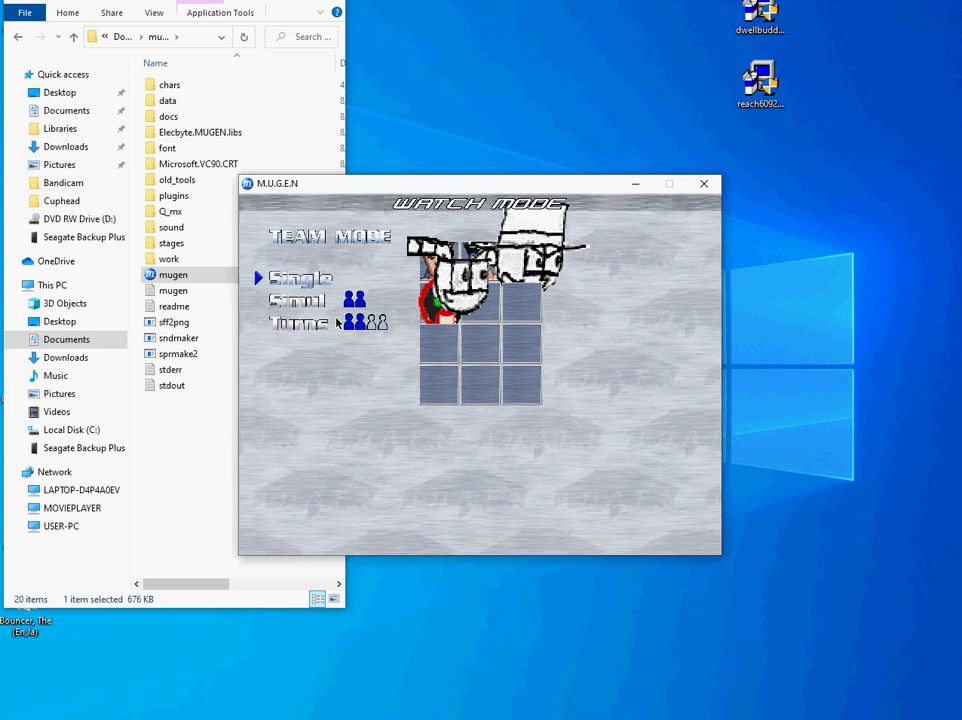
{"action": "key", "text": "Return"}
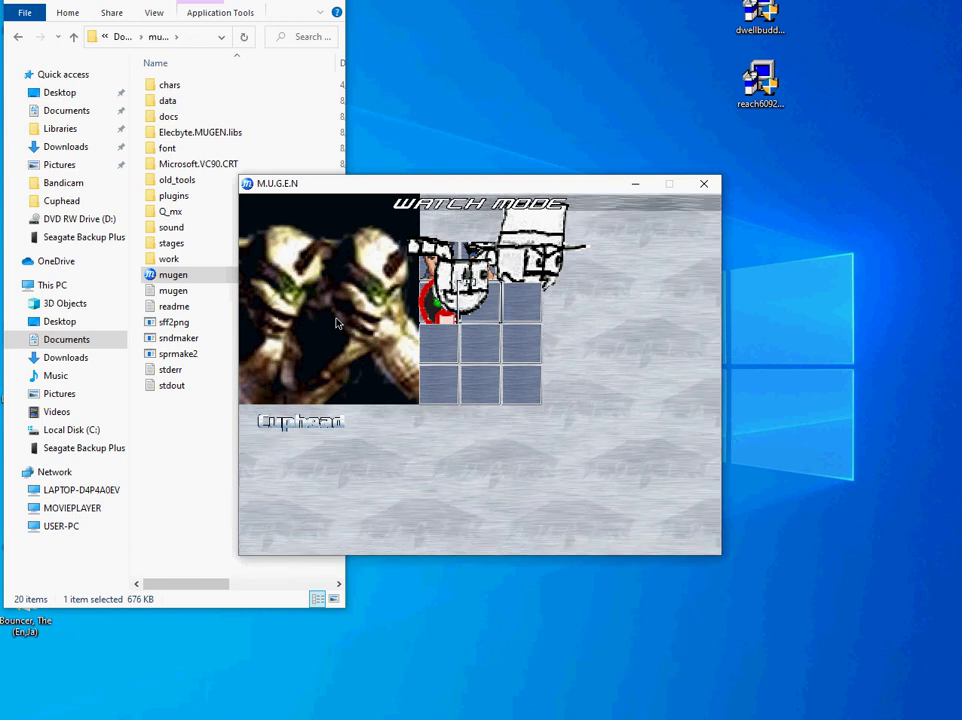
{"action": "key", "text": "Return"}
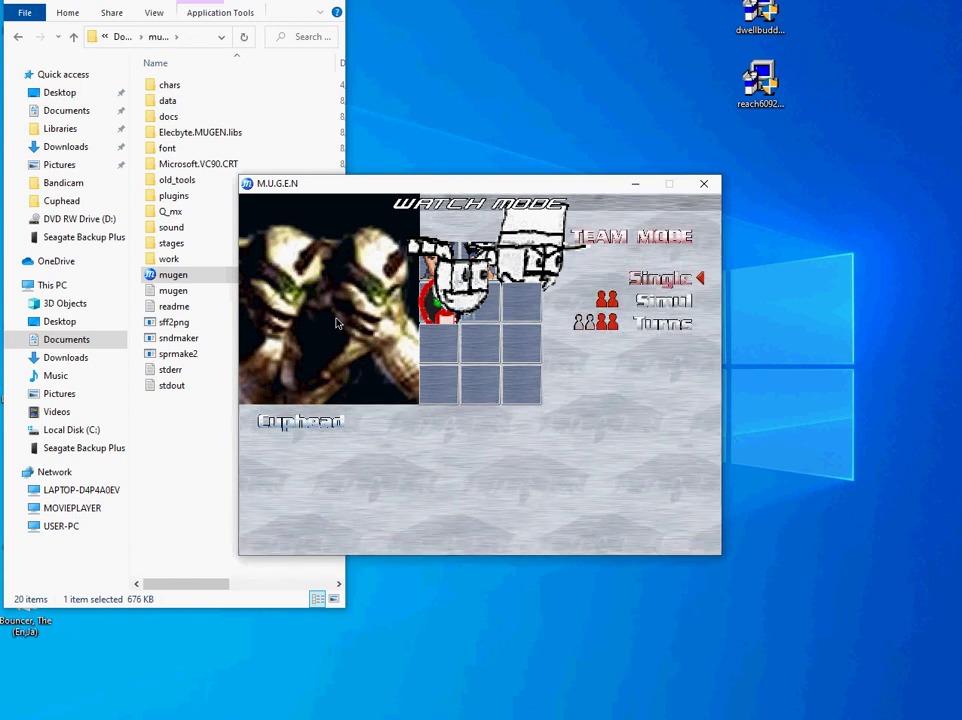
{"action": "key", "text": "Return"}
{"action": "key", "text": "Return"}
{"action": "key", "text": "Return"}
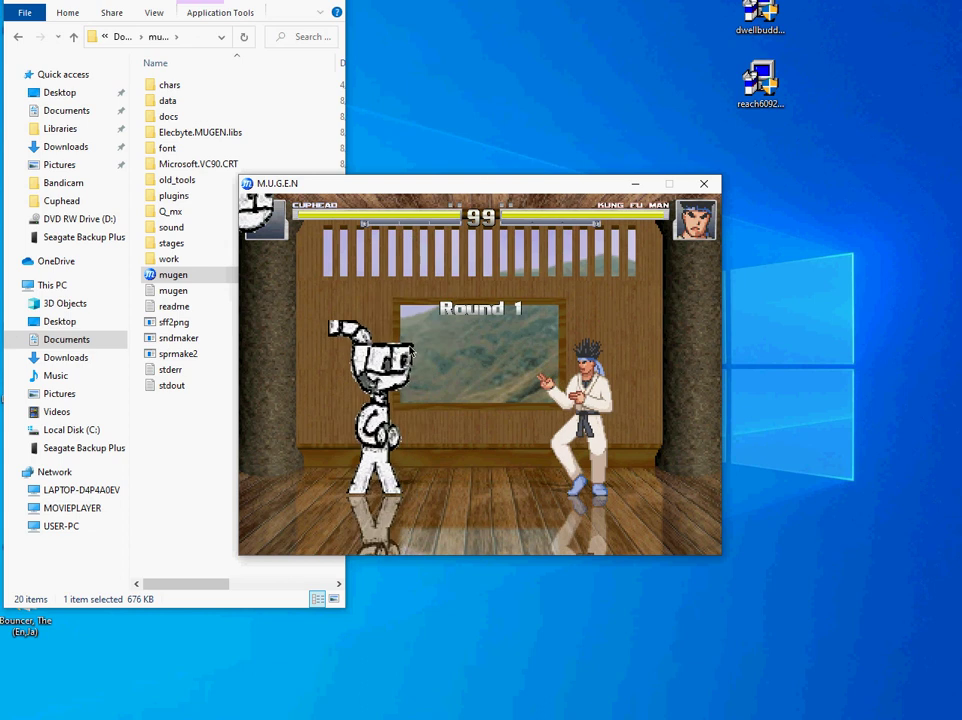
Step: Skip into the fight to check Cuphead's new sprites, then exit M.U.G.E.N to the mugen folder
{"action": "key", "text": "a"}
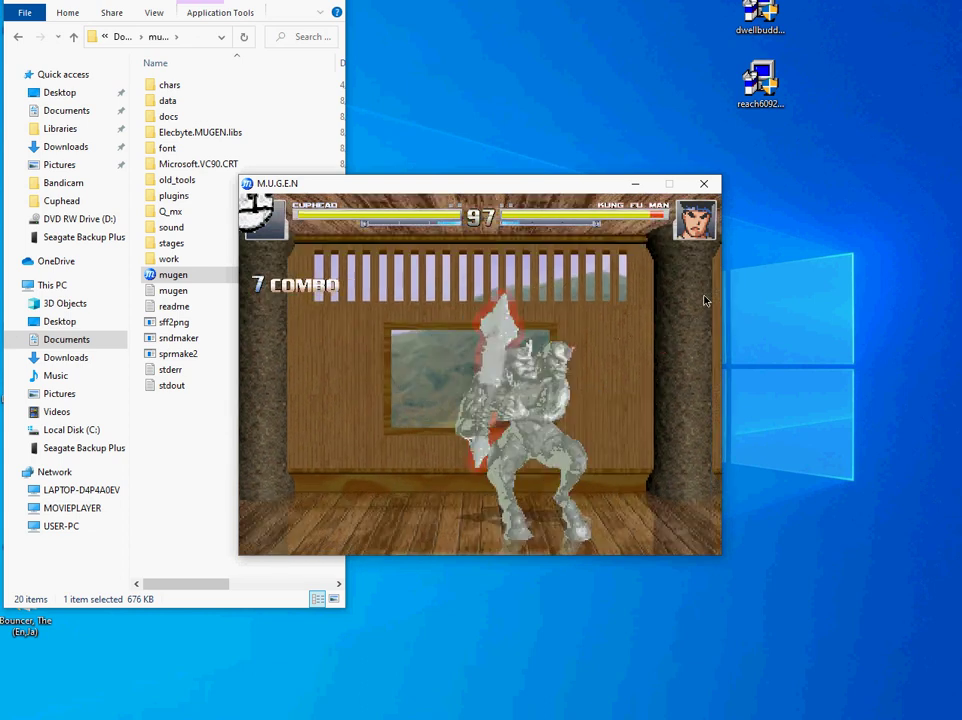
{"action": "key", "text": "Escape"}
{"action": "key", "text": "Escape"}
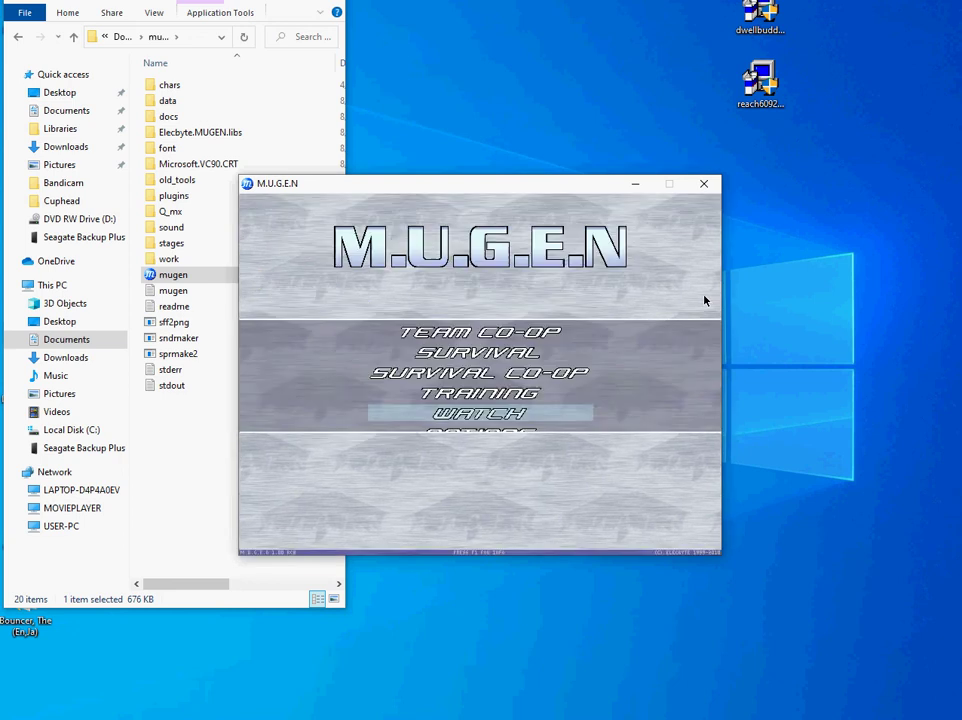
{"action": "key", "text": "Escape"}
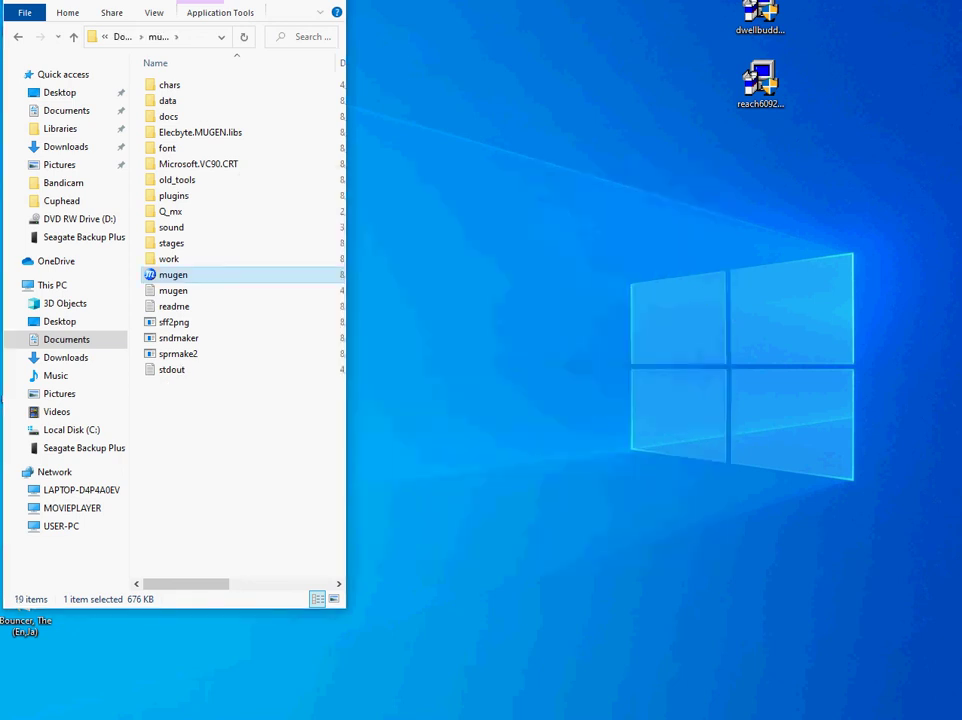
{"action": "mouse_move", "coordinate": [644, 719]}
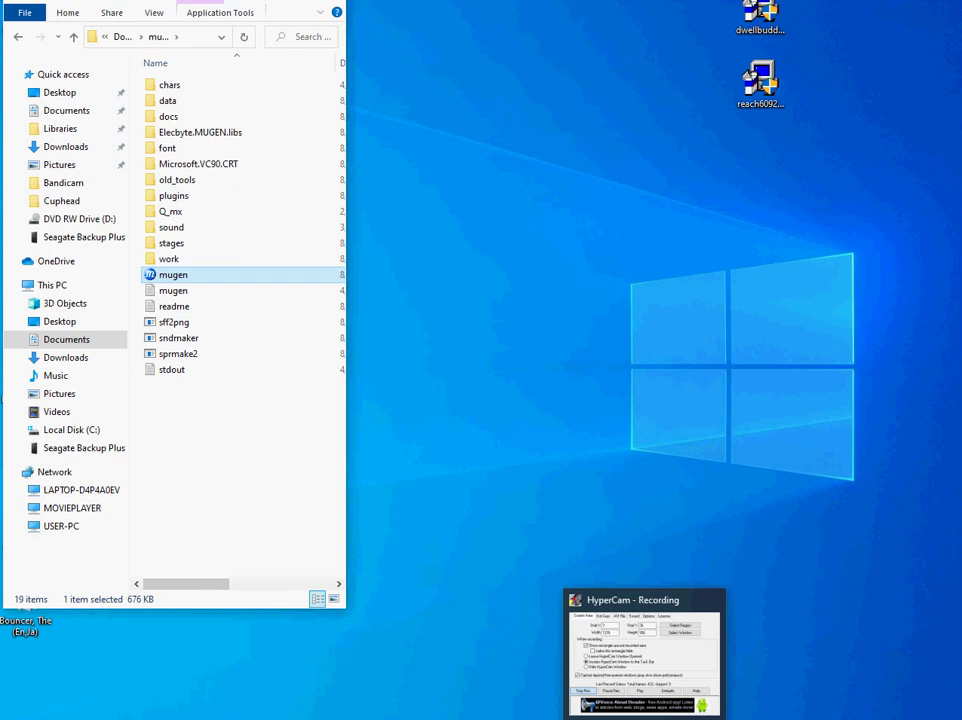